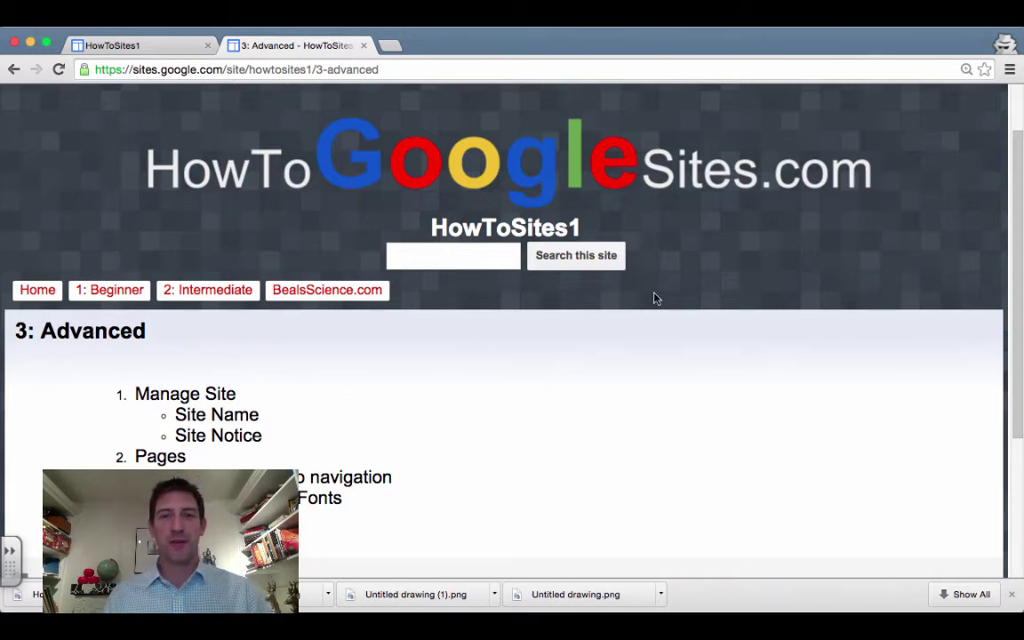
Open the gear More actions menu on the 3: Advanced page.
{"action": "scroll", "coordinate": [653, 299], "scroll_direction": "up", "scroll_amount": 2}
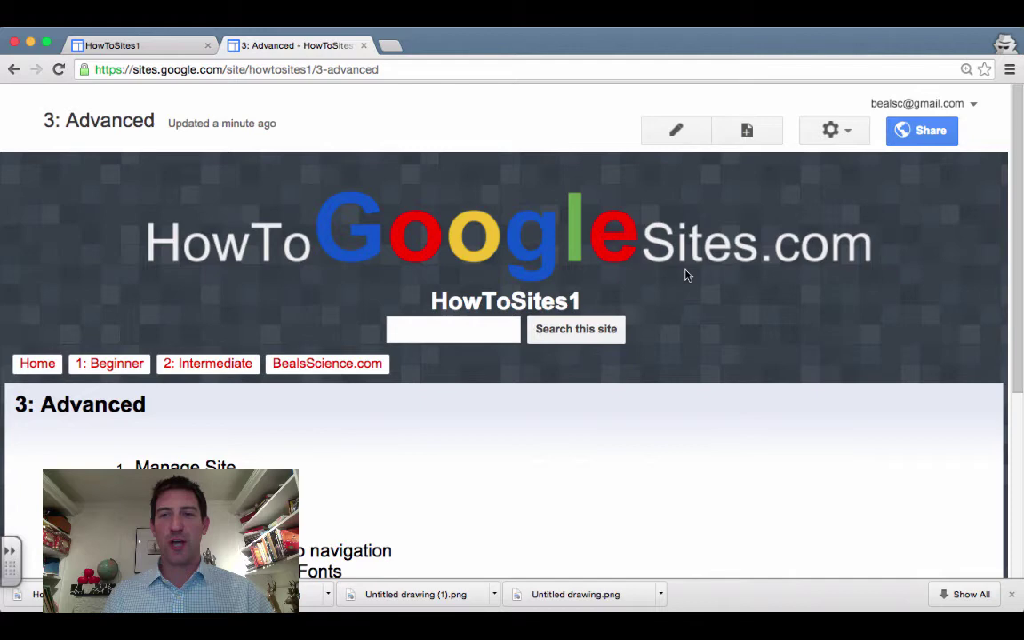
{"action": "left_click", "coordinate": [846, 135]}
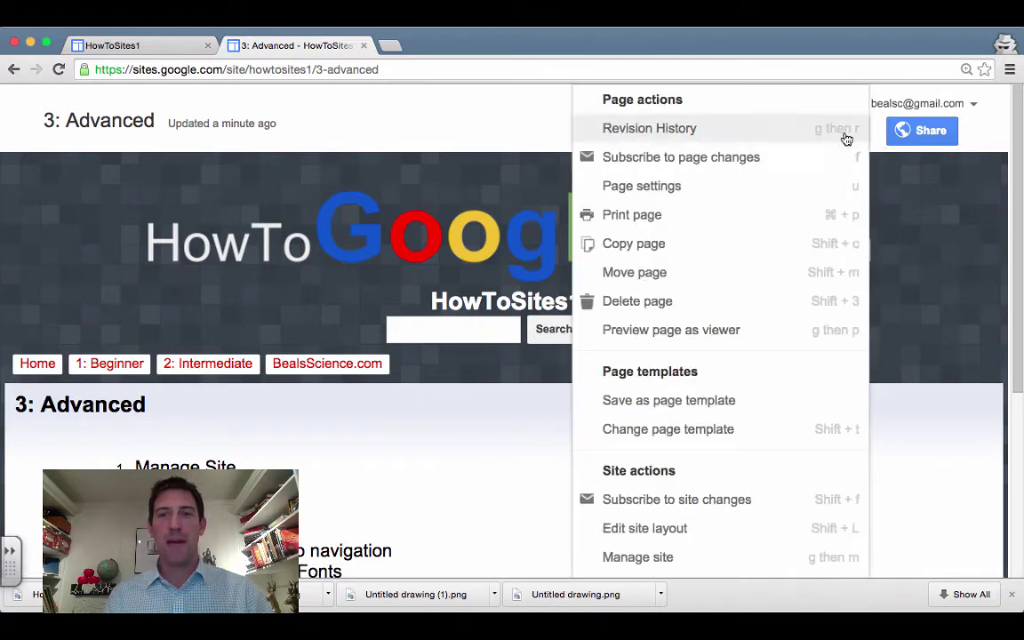
{"action": "scroll", "coordinate": [696, 358], "scroll_direction": "down", "scroll_amount": 4}
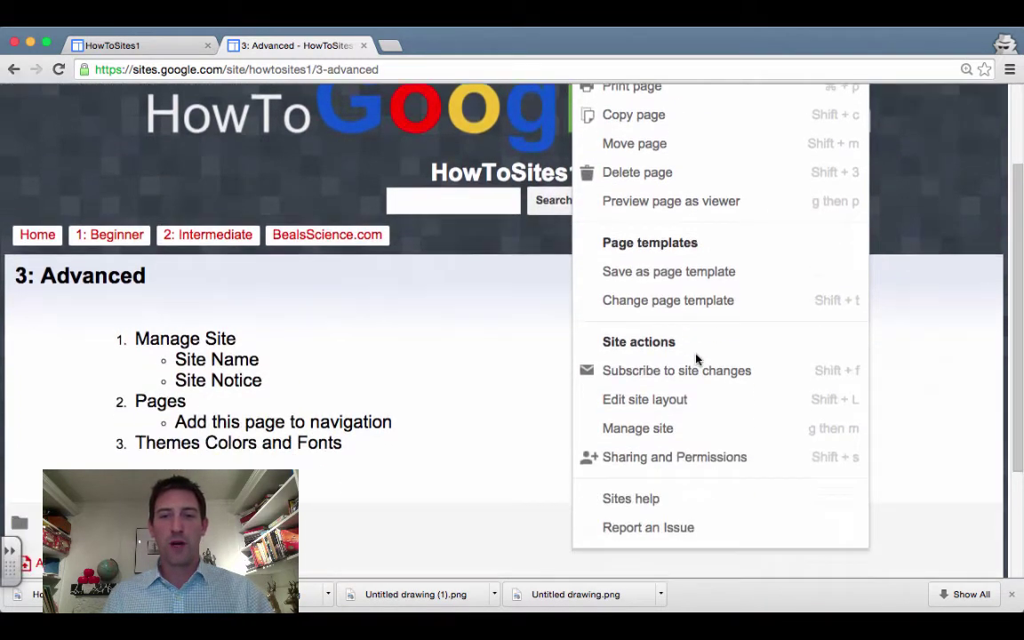
{"action": "scroll", "coordinate": [677, 342], "scroll_direction": "up", "scroll_amount": 1}
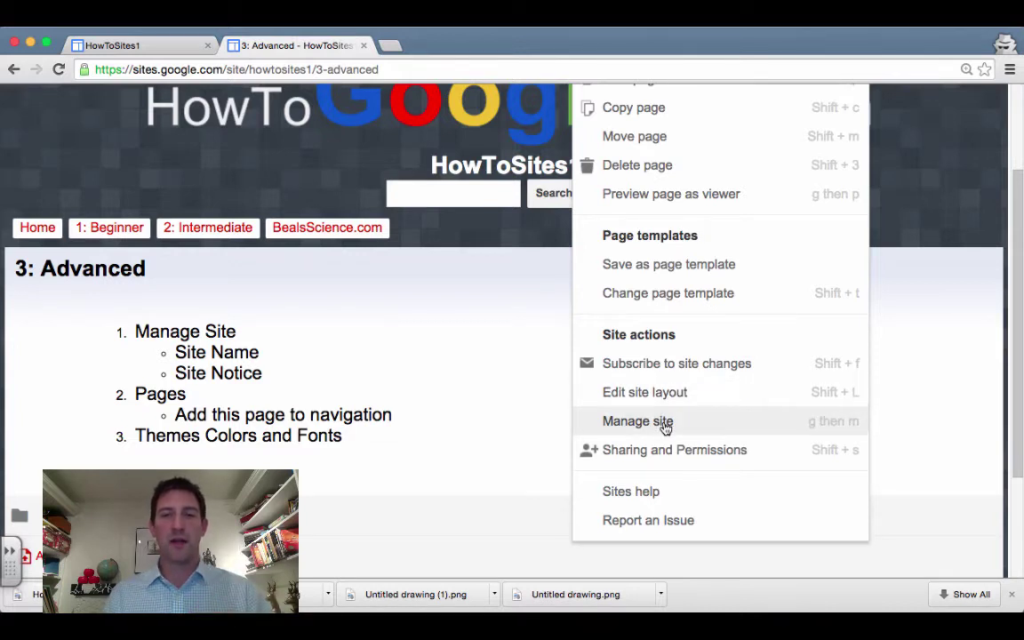
Open Manage site's General settings, highlight the Site name setting, and glance at the Home tab.
{"action": "left_click", "coordinate": [637, 422]}
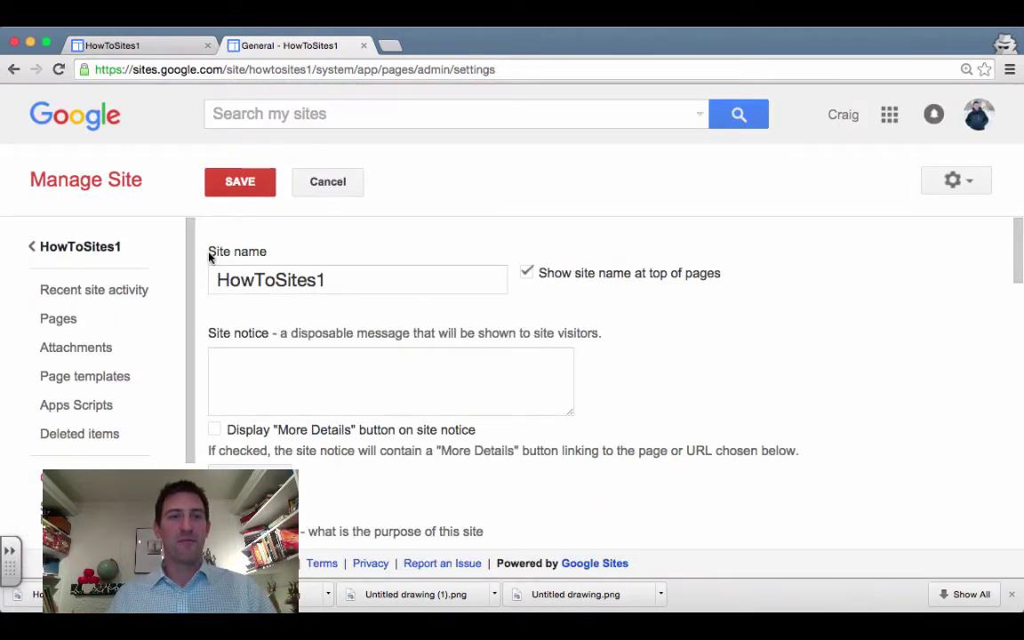
{"action": "left_click_drag", "start_coordinate": [209, 254], "coordinate": [275, 253]}
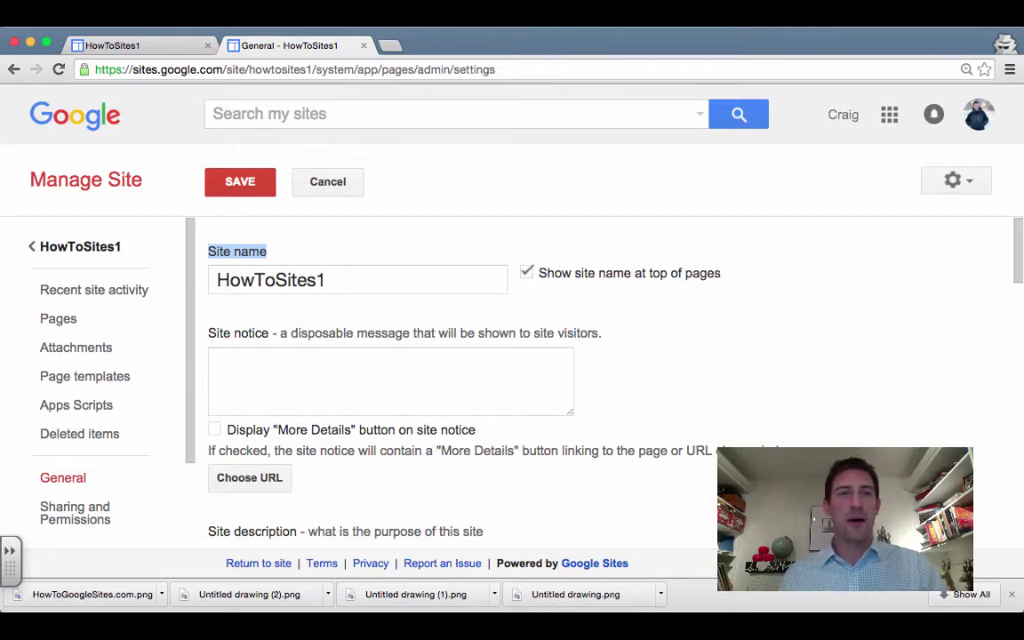
{"action": "left_click", "coordinate": [121, 45]}
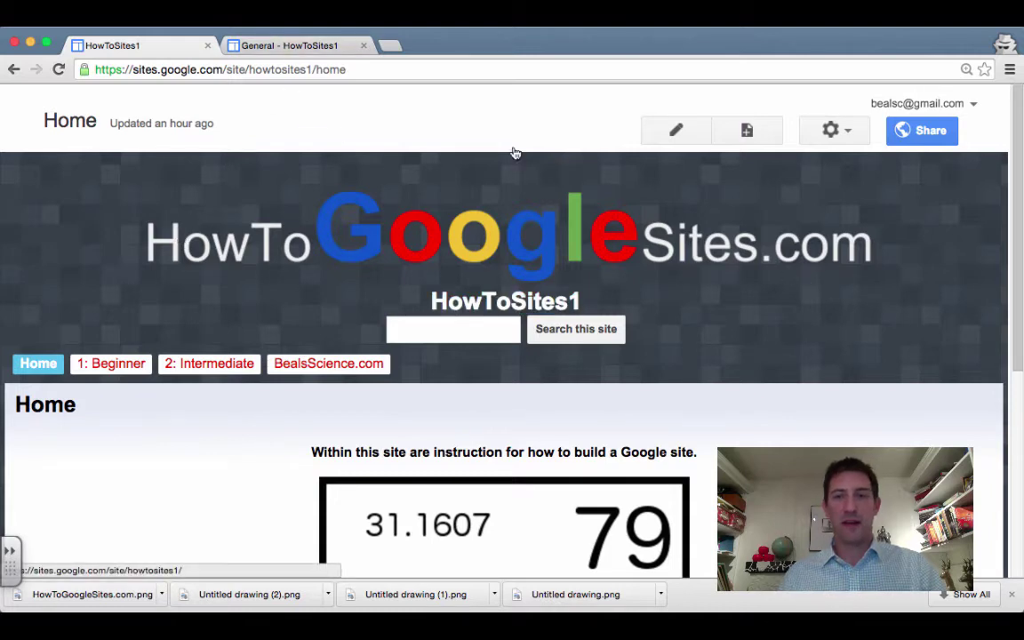
{"action": "left_click", "coordinate": [271, 46]}
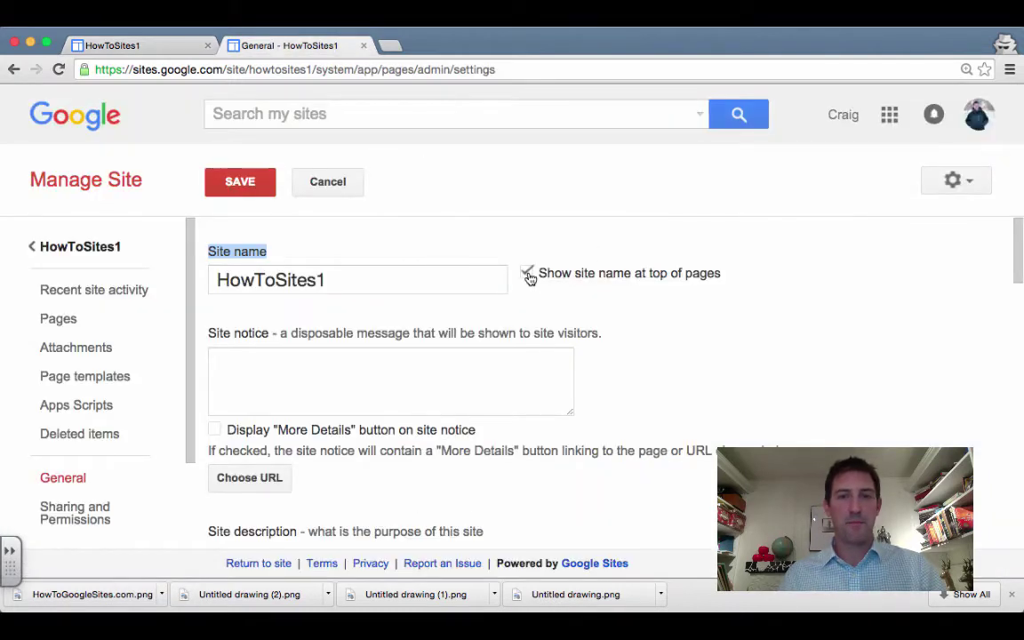
{"action": "left_click", "coordinate": [251, 365]}
{"action": "scroll", "coordinate": [743, 410], "scroll_direction": "down", "scroll_amount": 1}
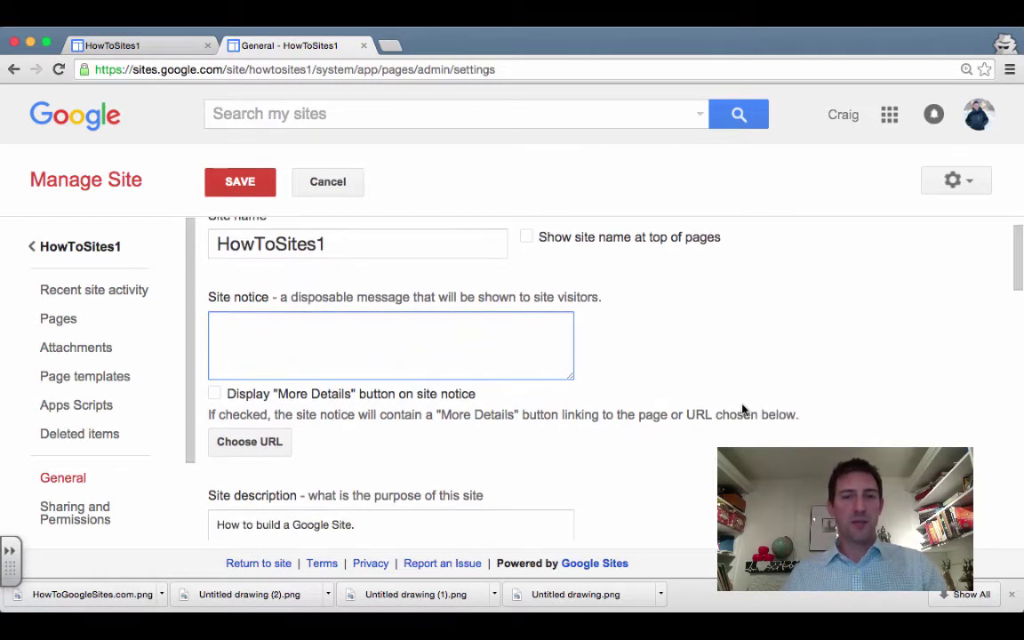
{"action": "scroll", "coordinate": [743, 409], "scroll_direction": "down", "scroll_amount": 1}
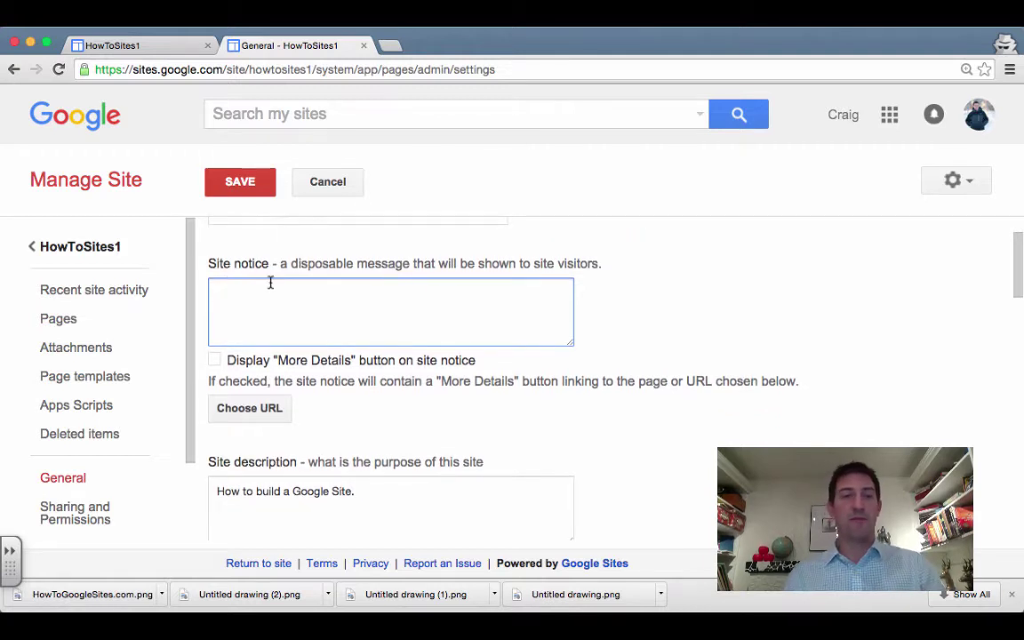
{"action": "scroll", "coordinate": [632, 374], "scroll_direction": "down", "scroll_amount": 2}
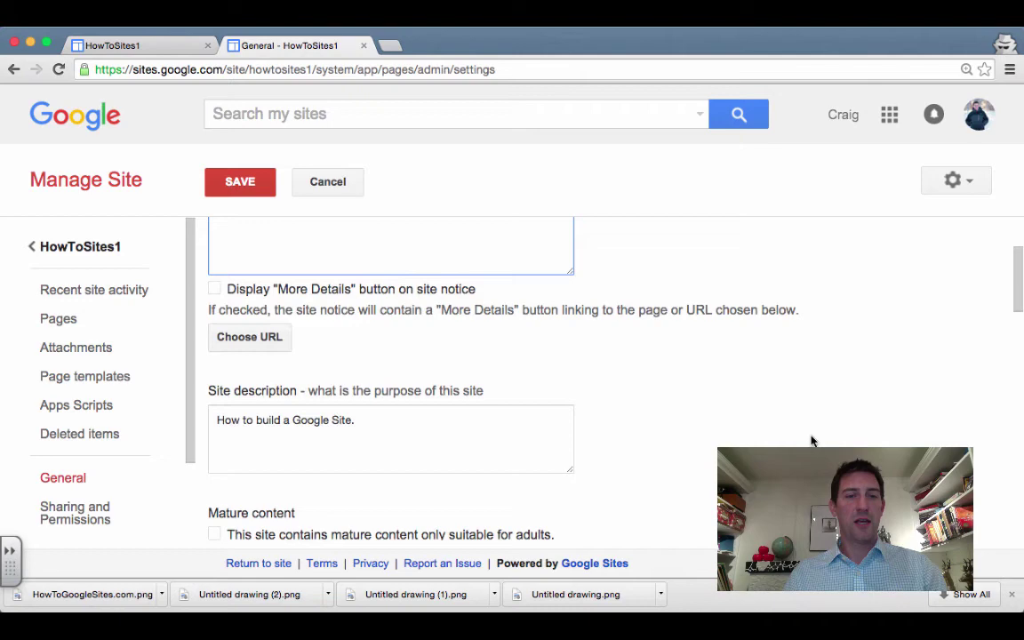
{"action": "scroll", "coordinate": [693, 418], "scroll_direction": "down", "scroll_amount": 5}
{"action": "scroll", "coordinate": [693, 417], "scroll_direction": "down", "scroll_amount": 2}
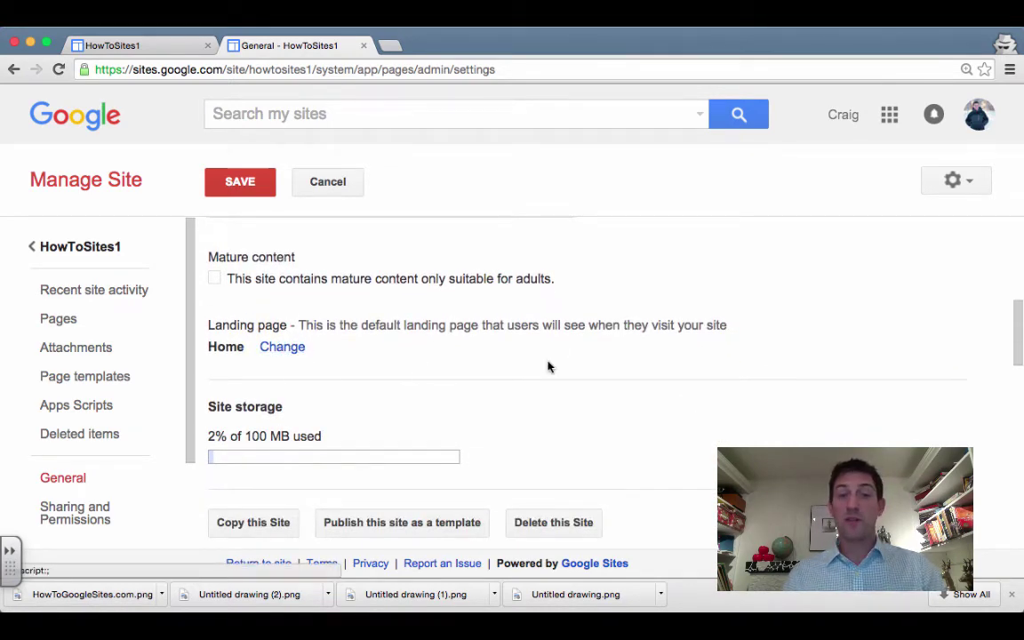
{"action": "scroll", "coordinate": [572, 361], "scroll_direction": "down", "scroll_amount": 2}
{"action": "scroll", "coordinate": [704, 360], "scroll_direction": "down", "scroll_amount": 1}
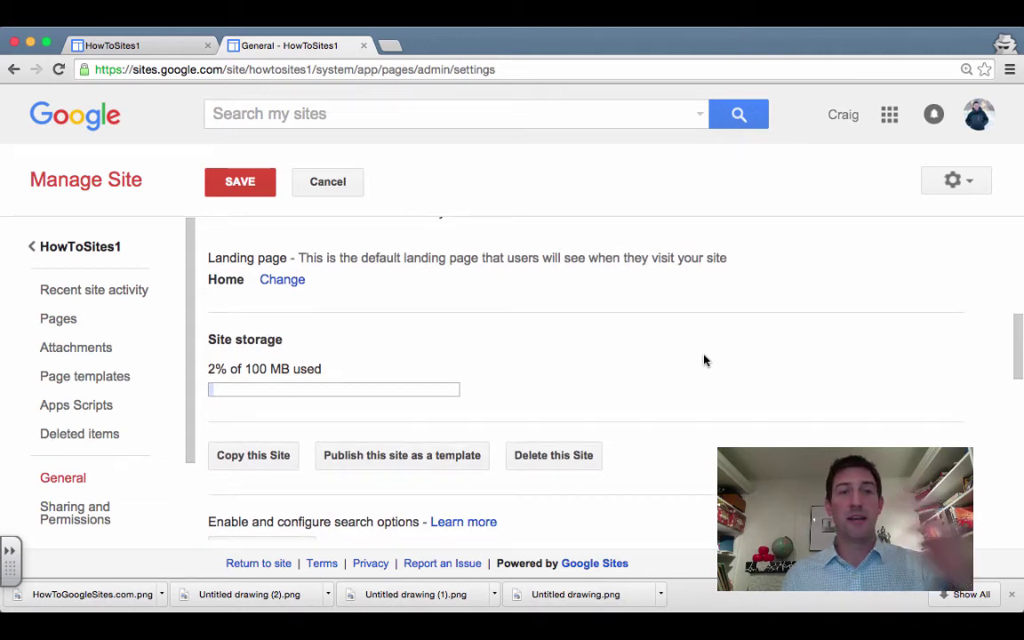
{"action": "scroll", "coordinate": [704, 359], "scroll_direction": "down", "scroll_amount": 2}
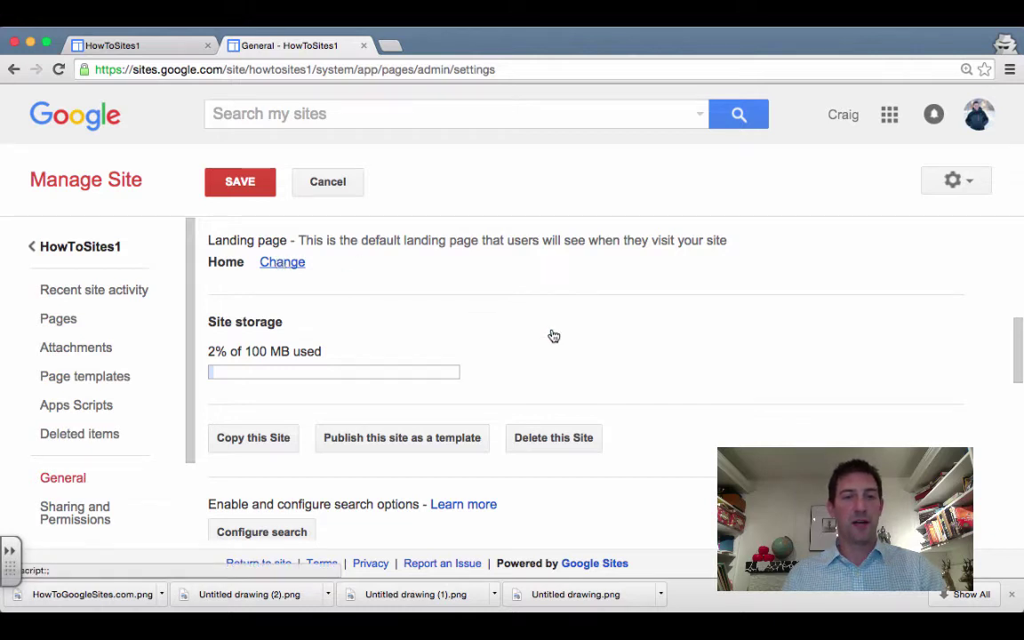
{"action": "scroll", "coordinate": [651, 371], "scroll_direction": "down", "scroll_amount": 3}
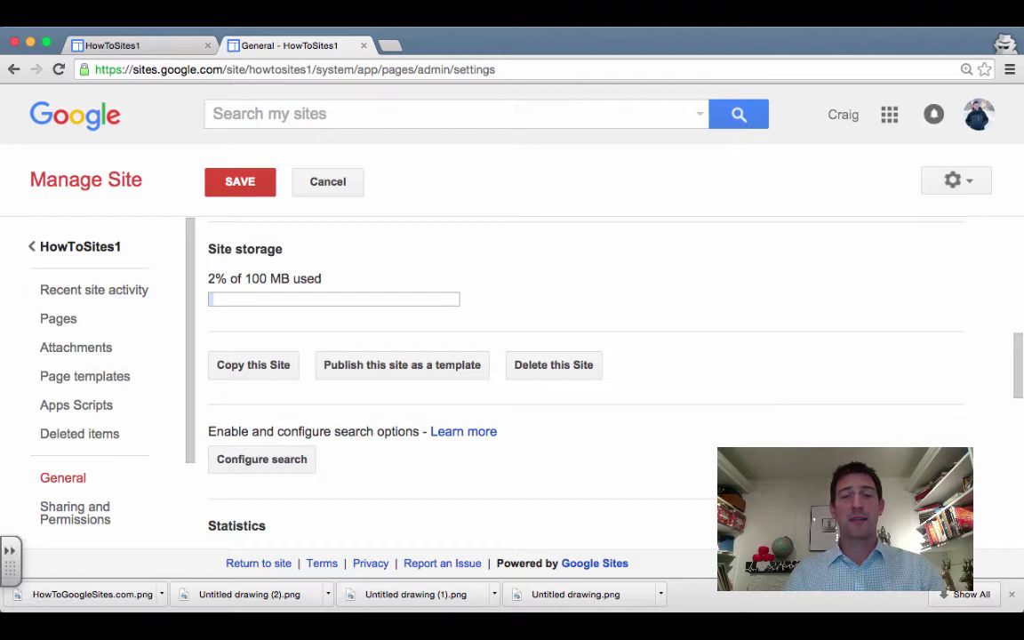
{"action": "scroll", "coordinate": [578, 383], "scroll_direction": "down", "scroll_amount": 2}
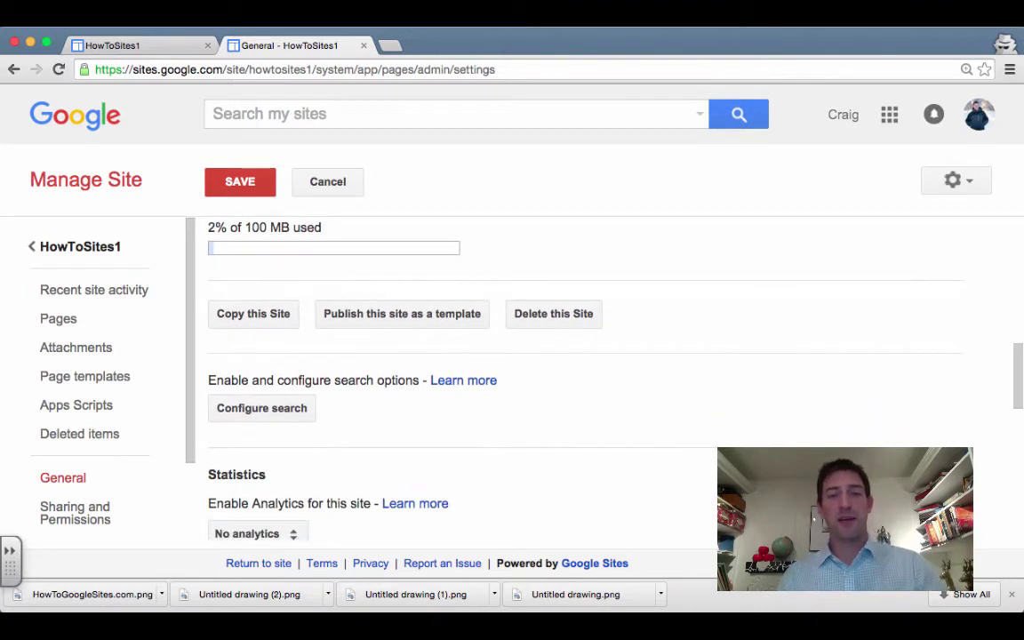
{"action": "scroll", "coordinate": [695, 449], "scroll_direction": "down", "scroll_amount": 2}
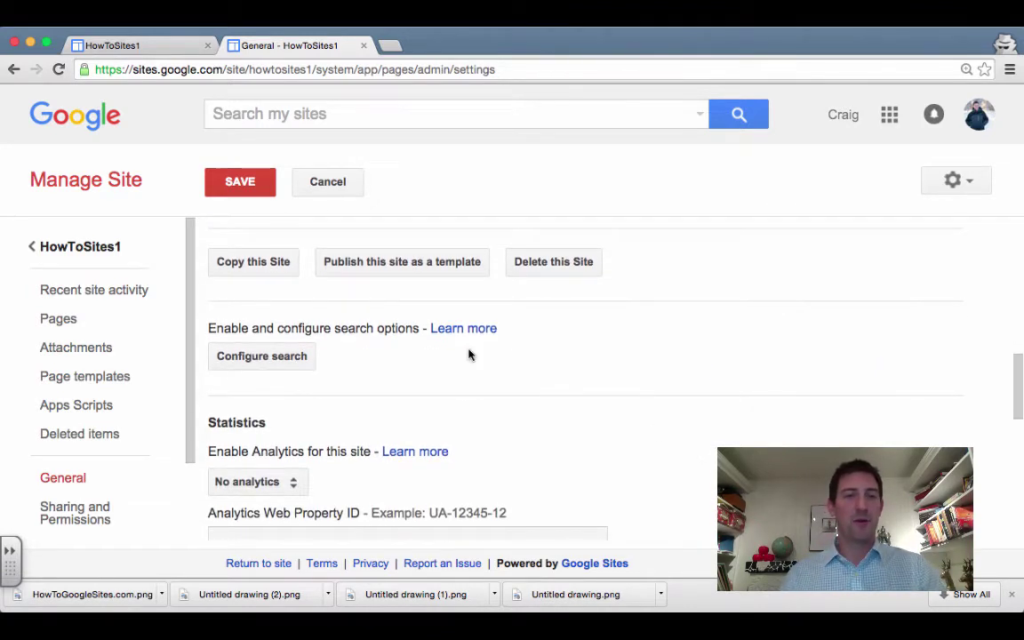
{"action": "scroll", "coordinate": [649, 426], "scroll_direction": "down", "scroll_amount": 4}
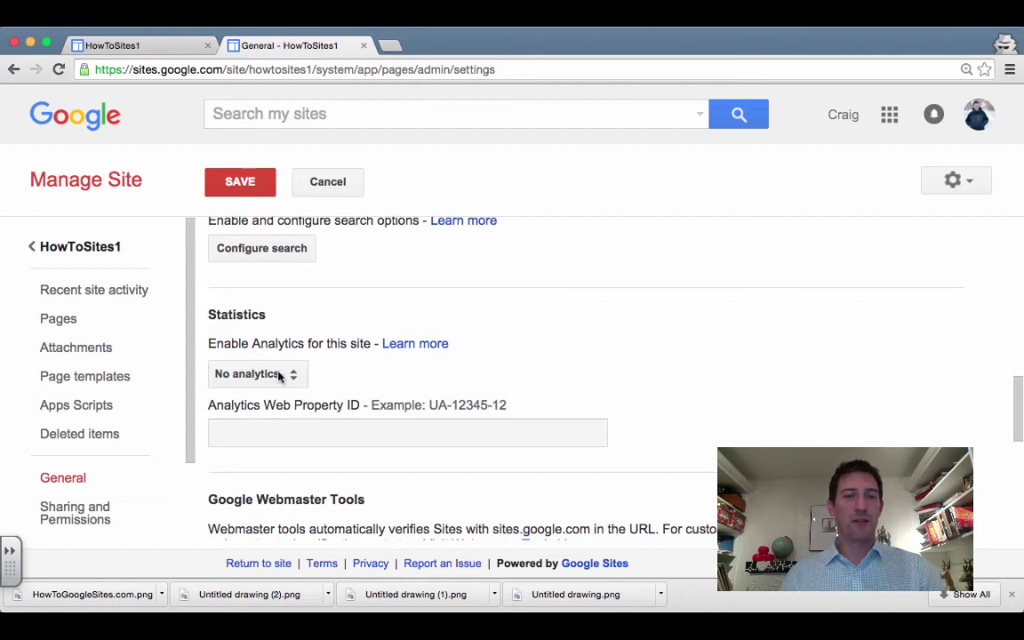
Keep analytics at No analytics and tick 'Automatically adjust site to mobile phones'.
{"action": "left_click", "coordinate": [288, 379]}
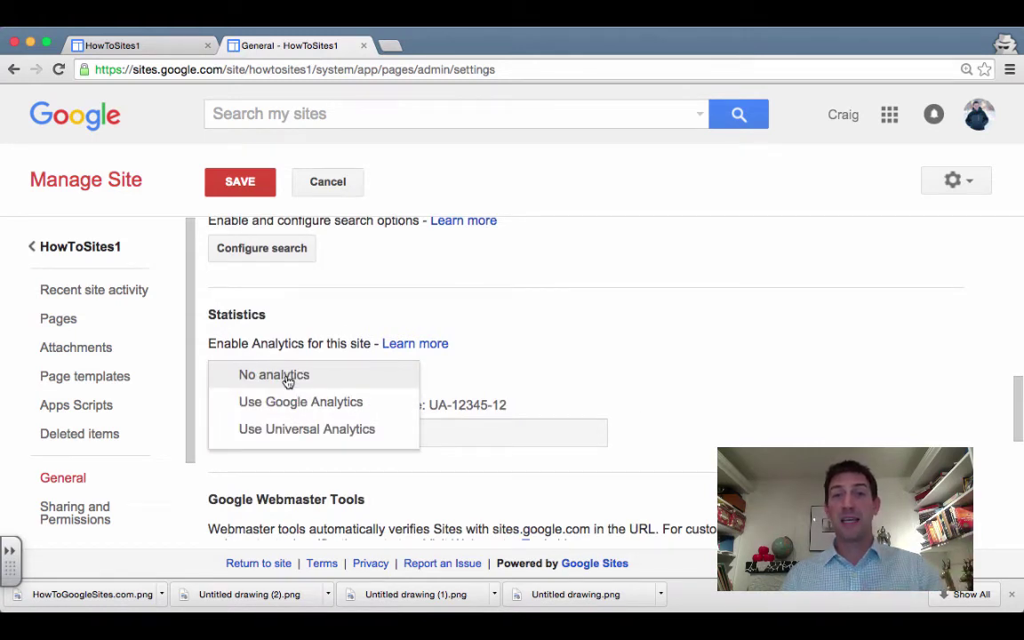
{"action": "left_click", "coordinate": [531, 348]}
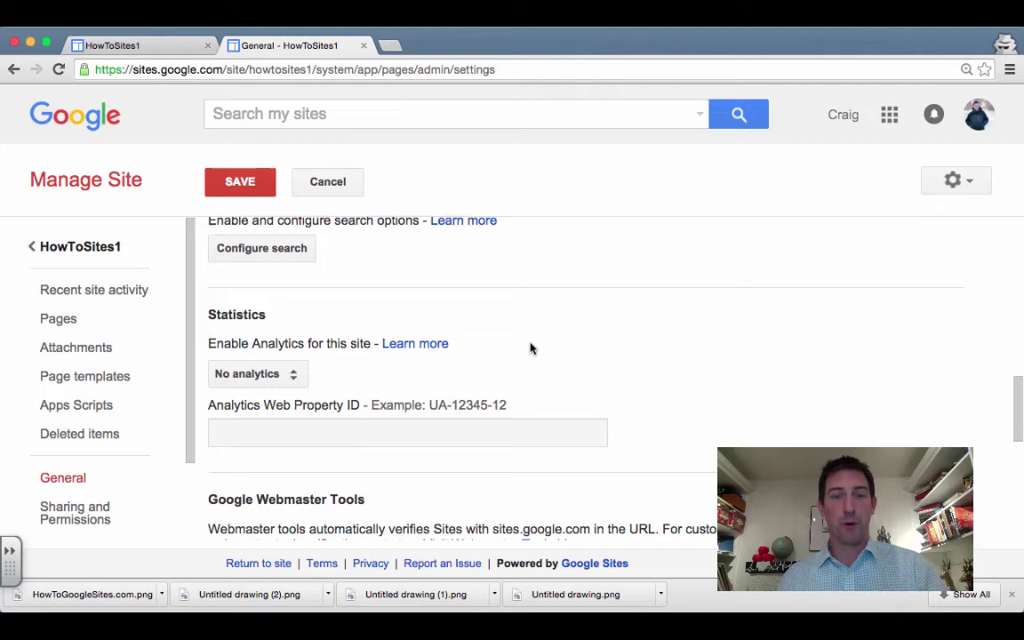
{"action": "scroll", "coordinate": [663, 363], "scroll_direction": "down", "scroll_amount": 2}
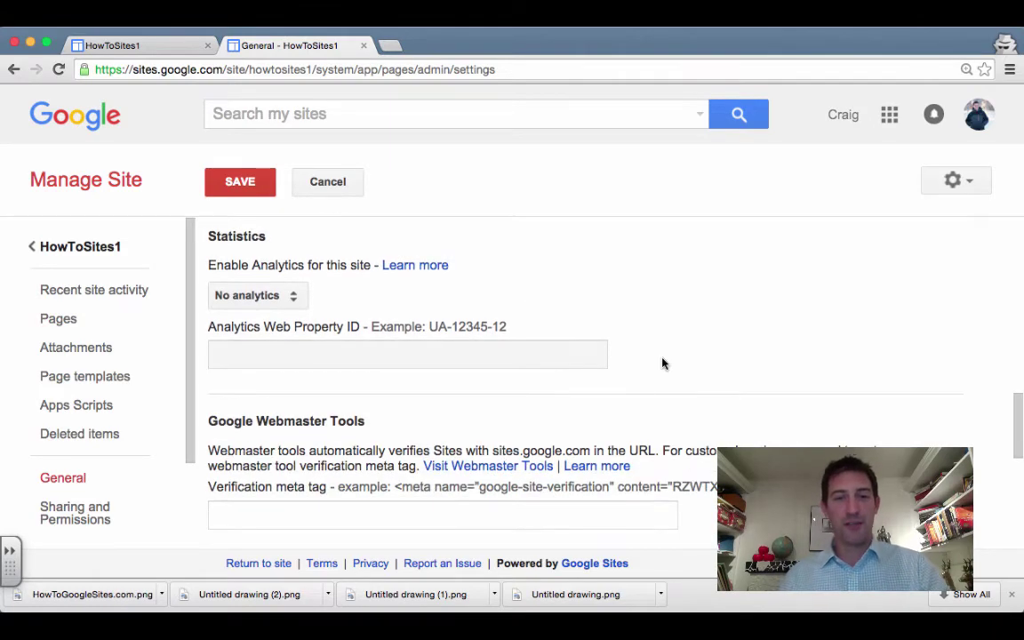
{"action": "scroll", "coordinate": [662, 363], "scroll_direction": "down", "scroll_amount": 6}
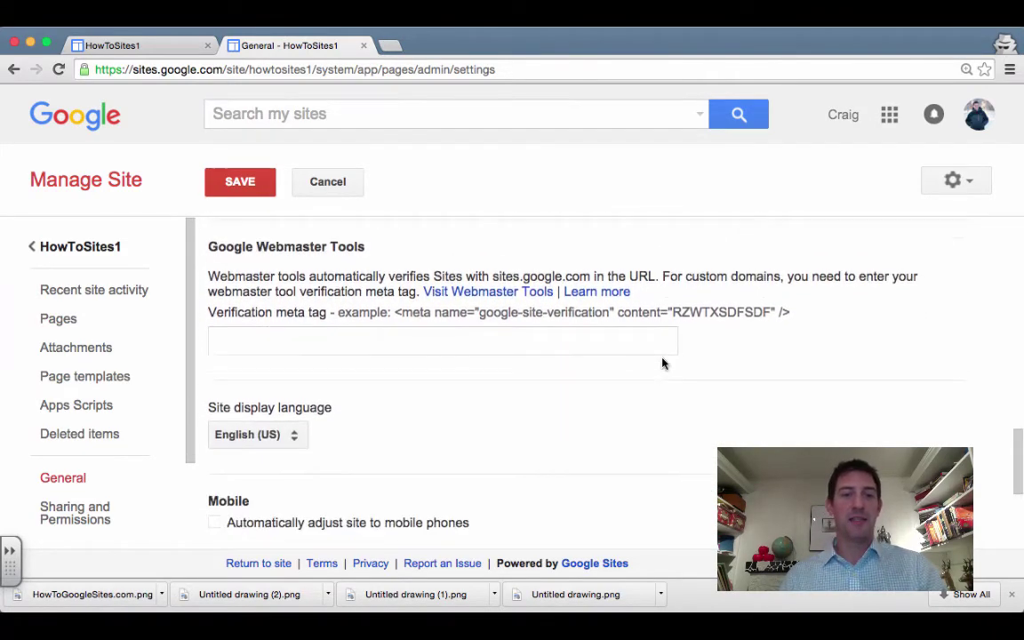
{"action": "scroll", "coordinate": [662, 362], "scroll_direction": "down", "scroll_amount": 4}
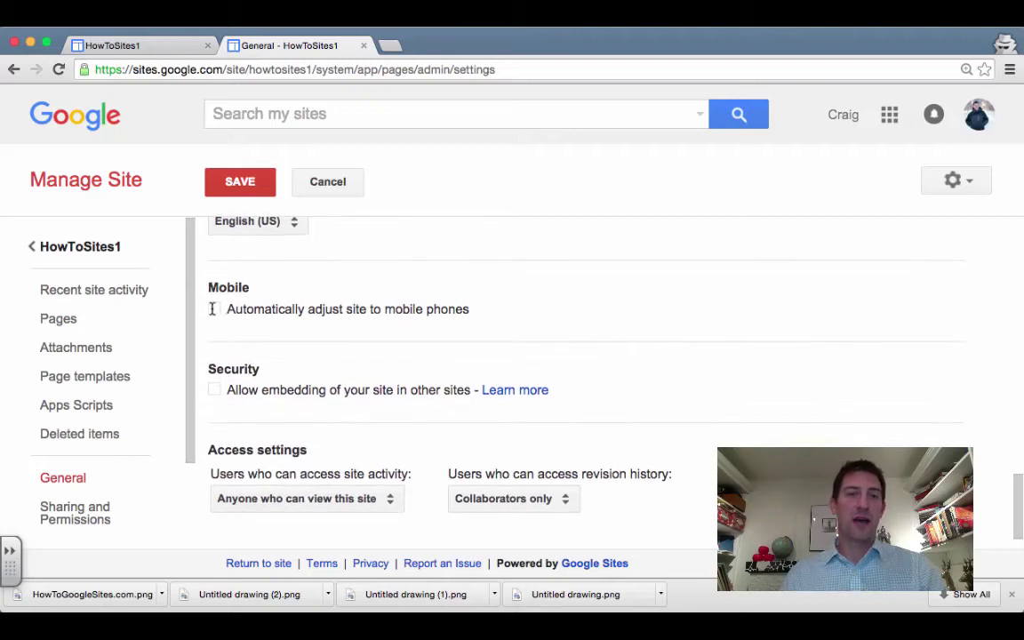
{"action": "left_click", "coordinate": [215, 310]}
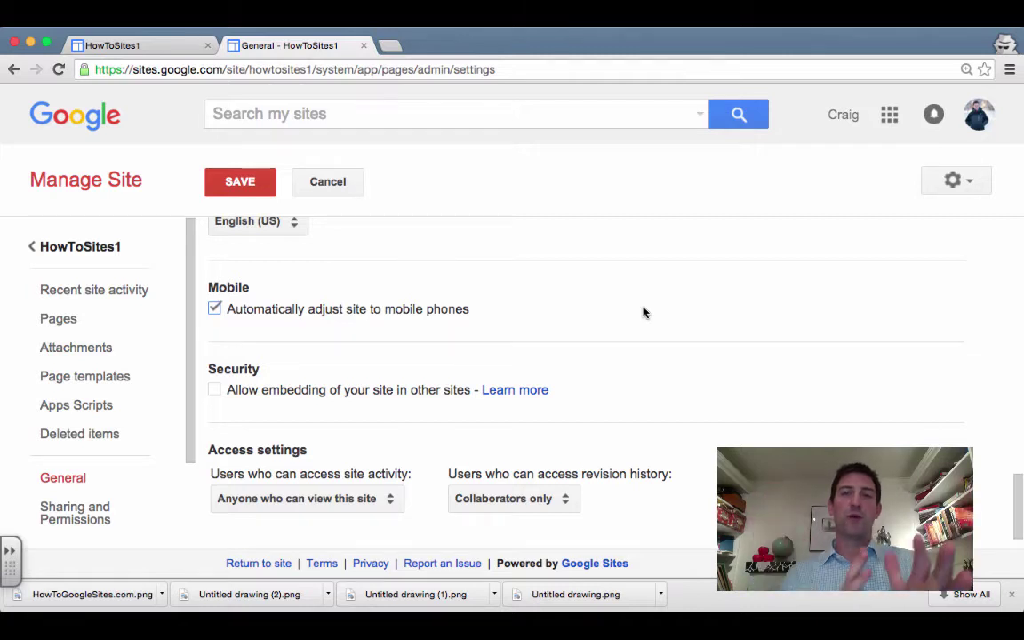
{"action": "scroll", "coordinate": [804, 367], "scroll_direction": "down", "scroll_amount": 1}
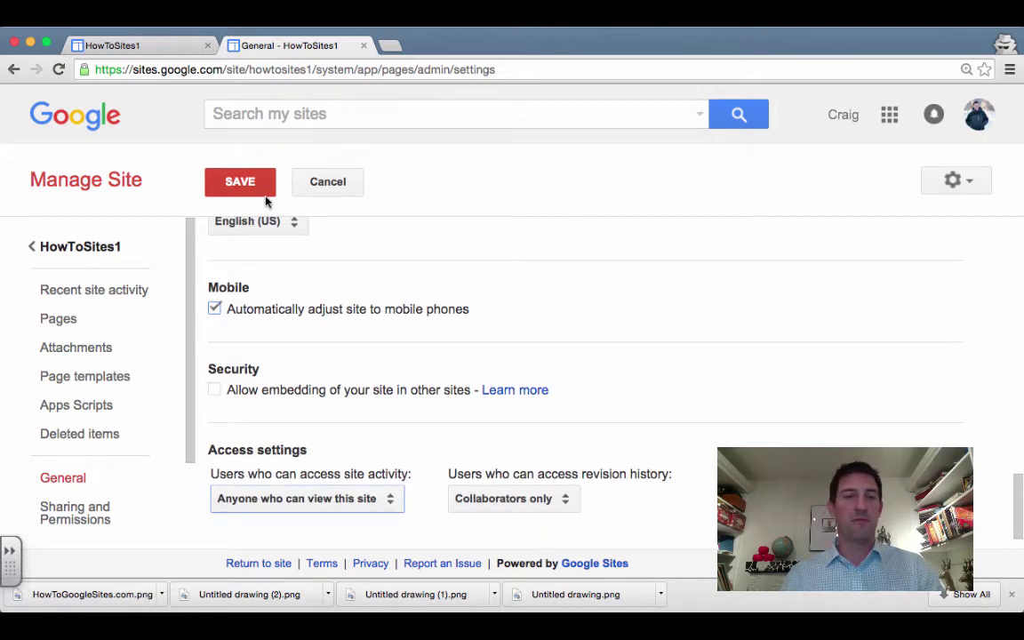
Save the site settings, view the Pages list, and return to the HowToSites1 Home page.
{"action": "left_click", "coordinate": [240, 182]}
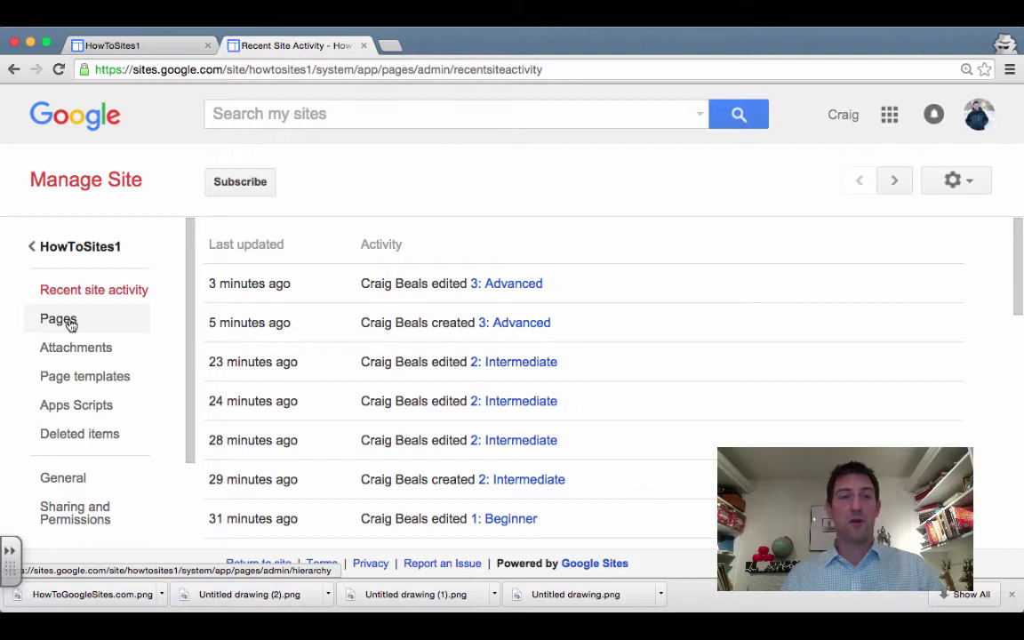
{"action": "left_click", "coordinate": [58, 319]}
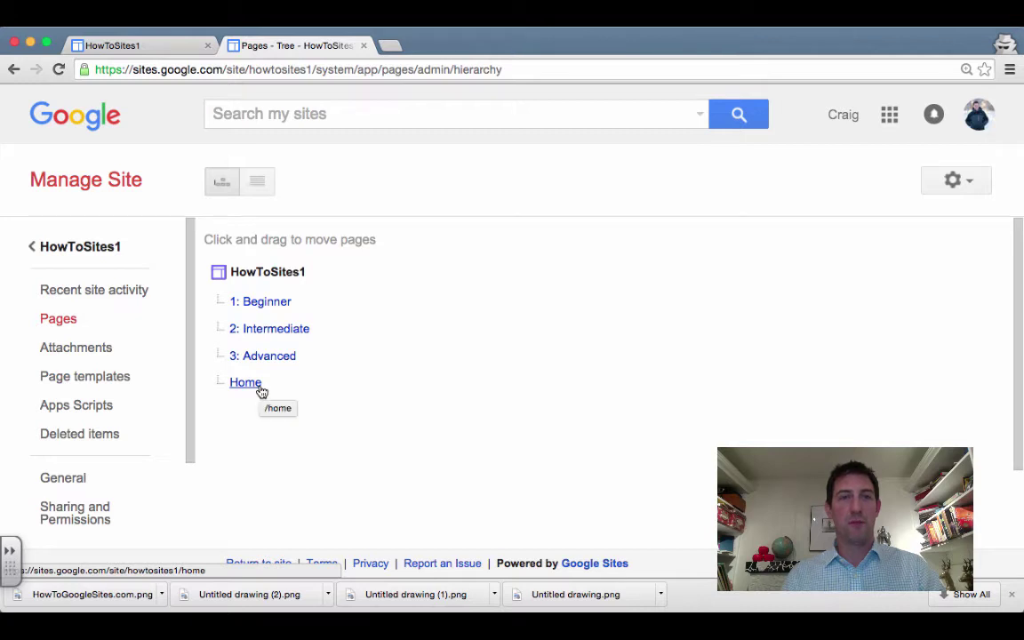
{"action": "left_click", "coordinate": [118, 45]}
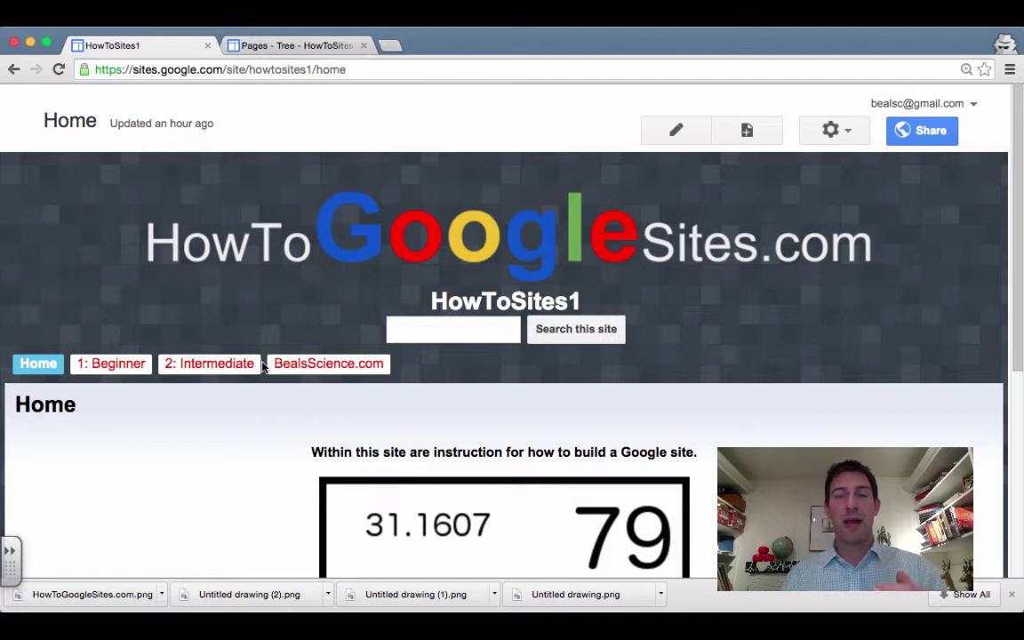
In the site layout editor, add the 3: Advanced page to the horizontal navigation.
{"action": "left_click", "coordinate": [844, 141]}
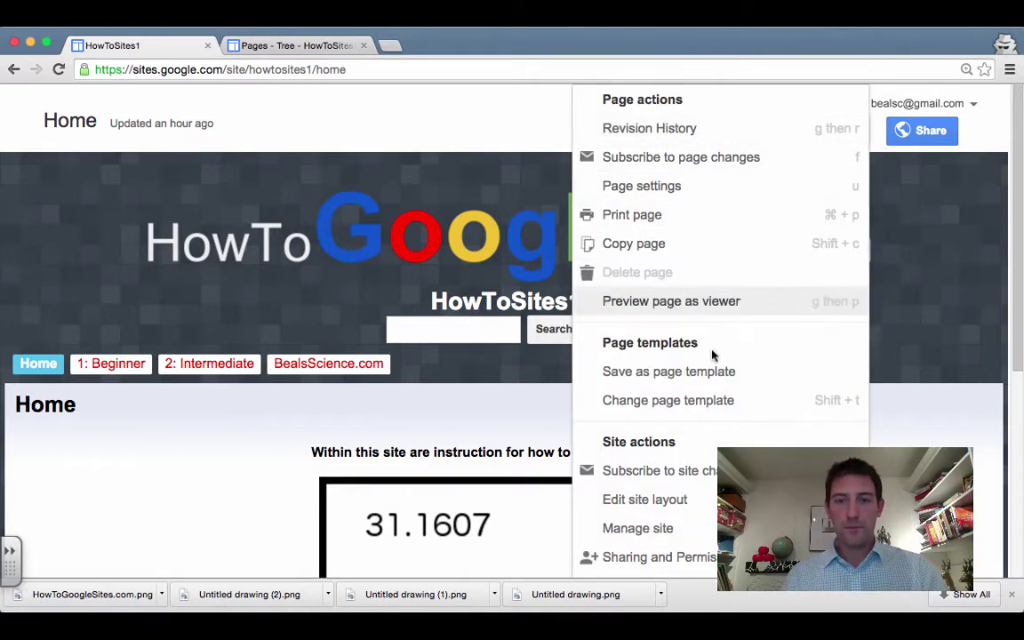
{"action": "scroll", "coordinate": [712, 357], "scroll_direction": "down", "scroll_amount": 5}
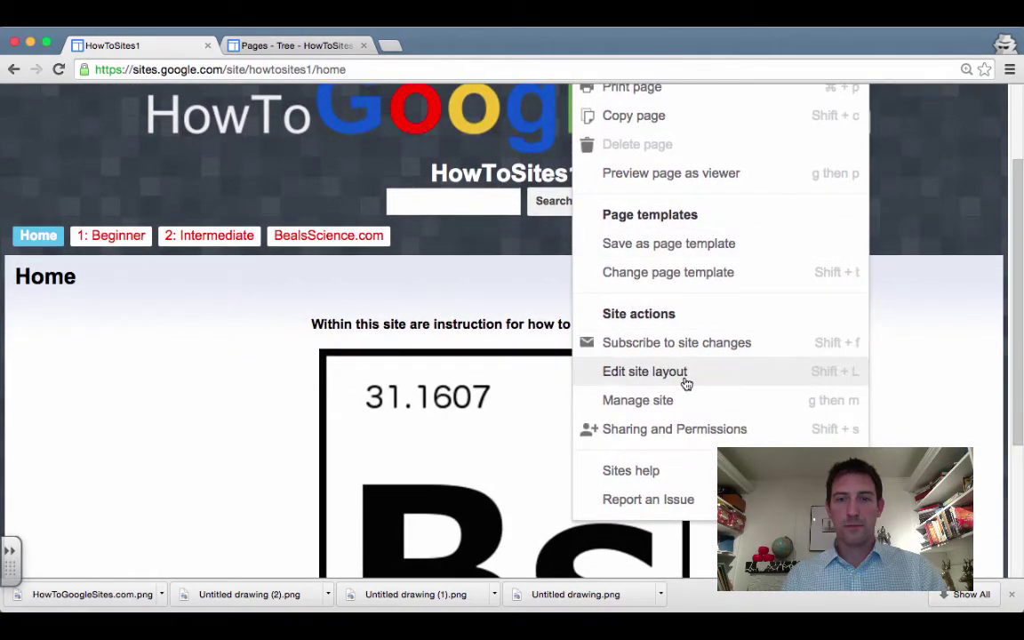
{"action": "left_click", "coordinate": [686, 383]}
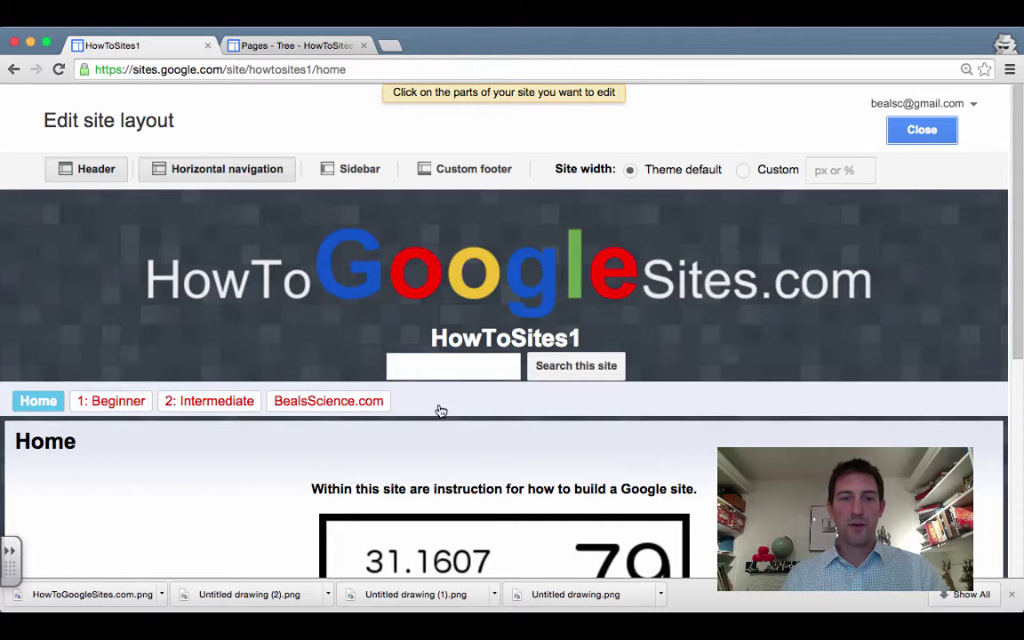
{"action": "left_click", "coordinate": [440, 411]}
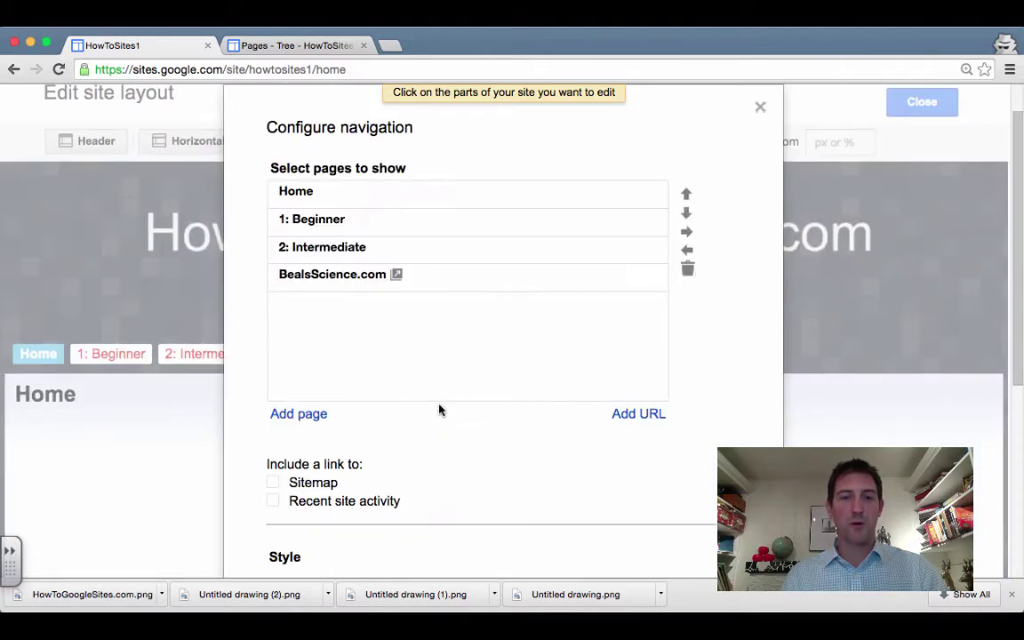
{"action": "left_click", "coordinate": [299, 414]}
{"action": "scroll", "coordinate": [508, 472], "scroll_direction": "down", "scroll_amount": 3}
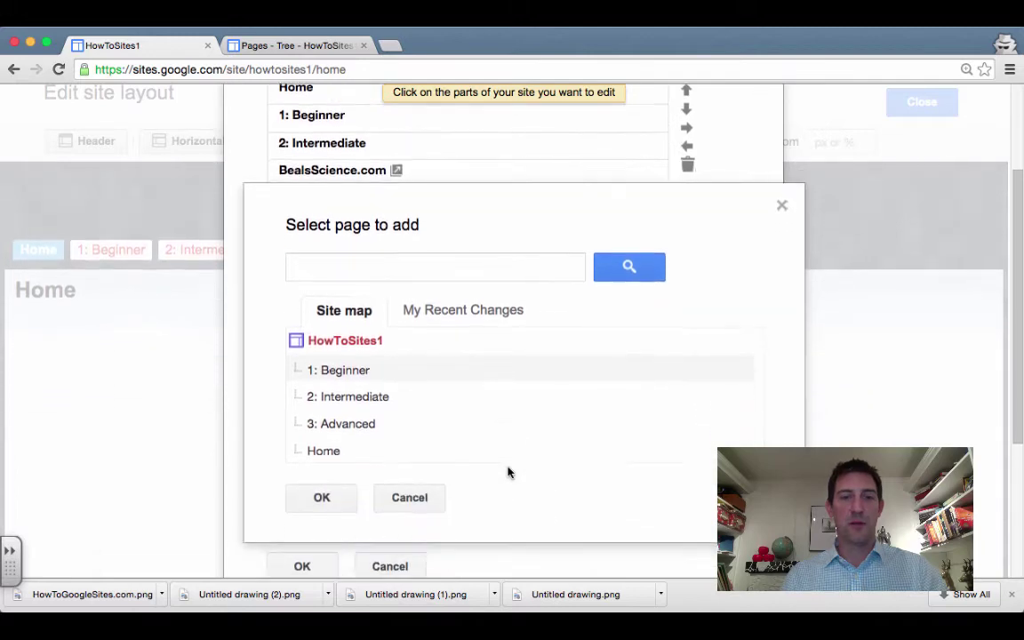
{"action": "left_click", "coordinate": [337, 414]}
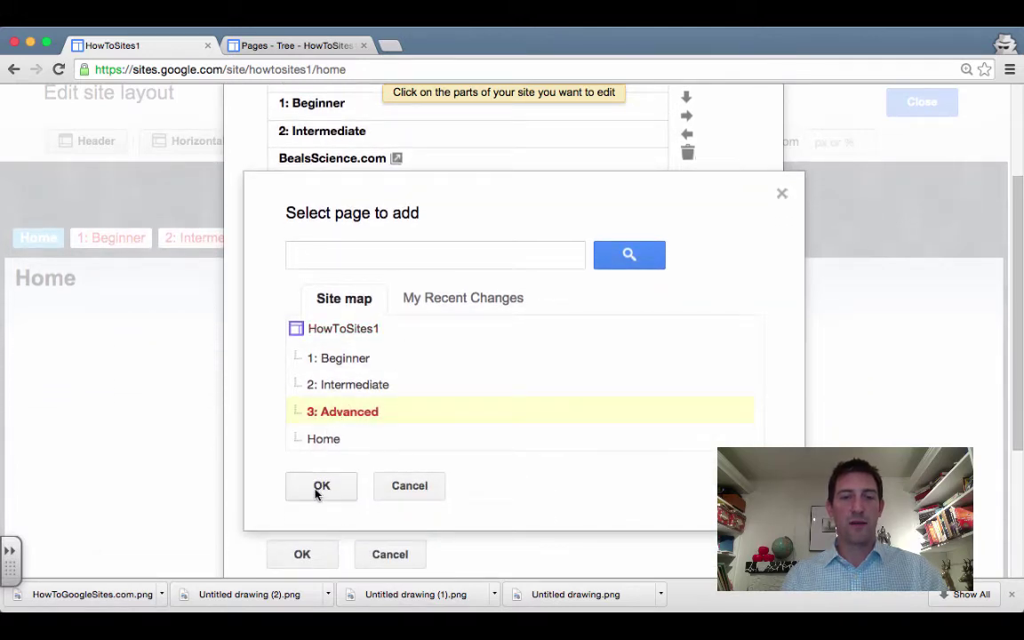
{"action": "left_click", "coordinate": [318, 489]}
{"action": "scroll", "coordinate": [311, 497], "scroll_direction": "down", "scroll_amount": 1}
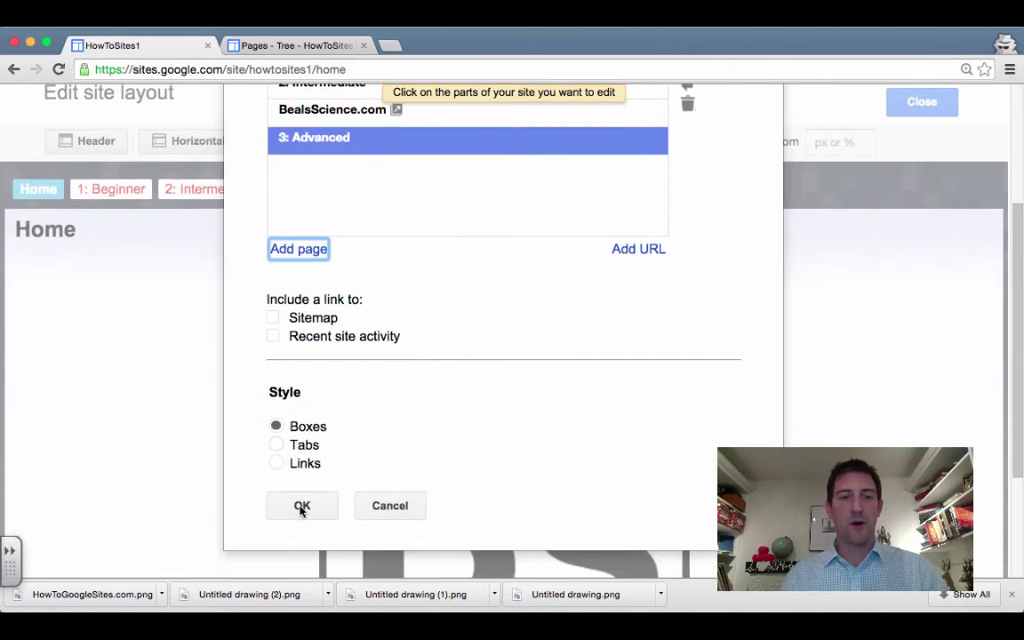
{"action": "left_click", "coordinate": [300, 507]}
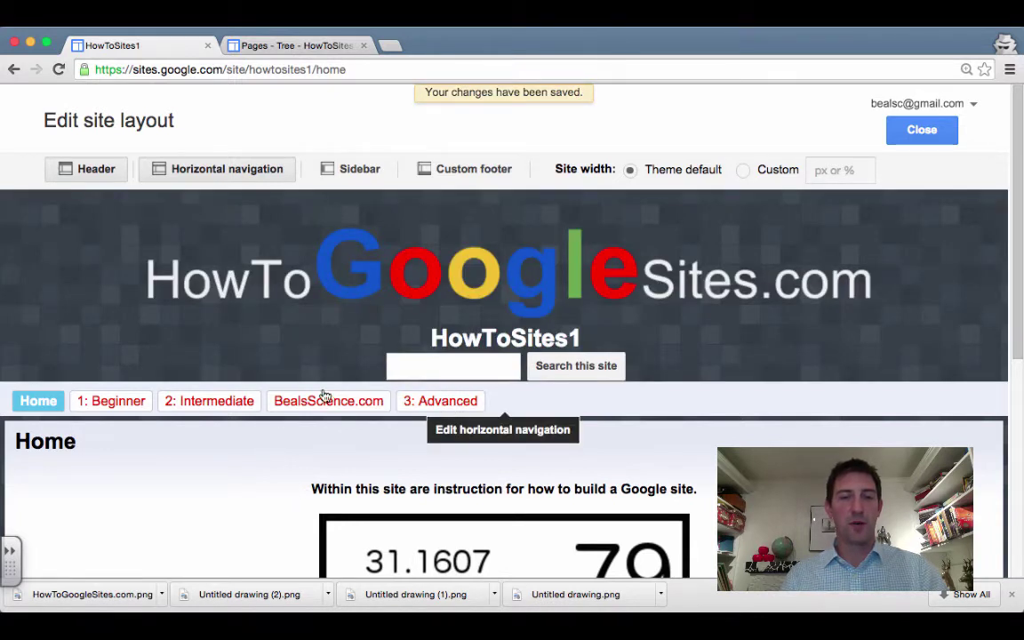
Move 3: Advanced above BealsScience.com in the navigation and save the new order.
{"action": "left_click", "coordinate": [575, 403]}
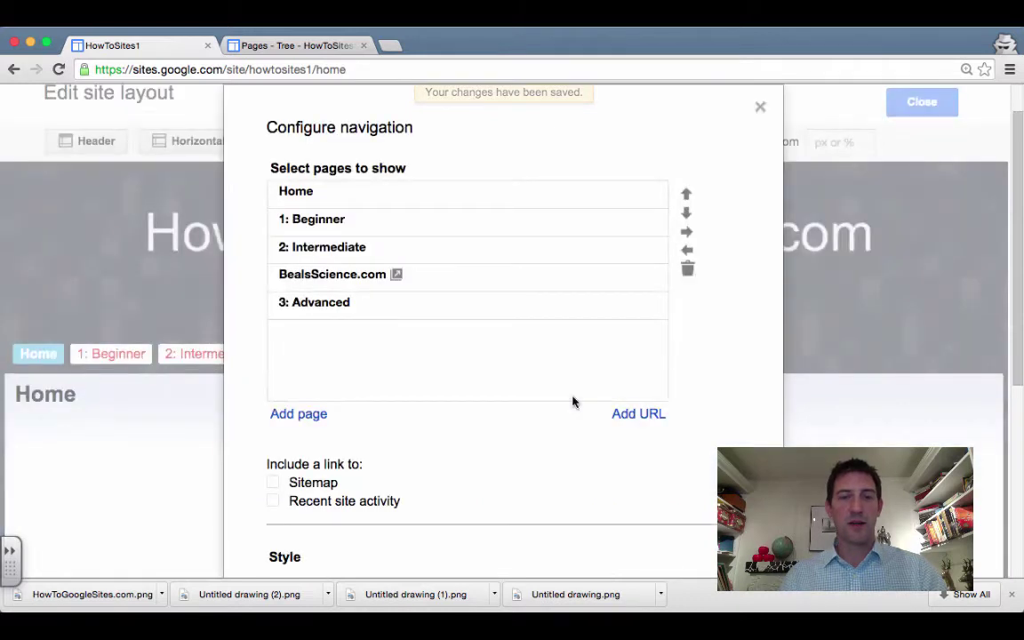
{"action": "left_click", "coordinate": [454, 309]}
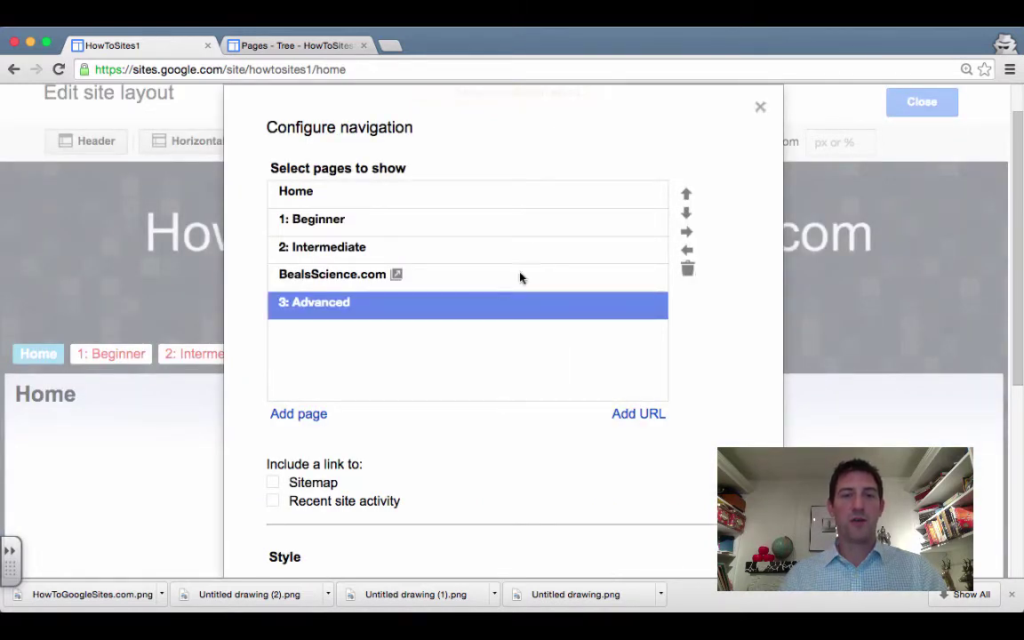
{"action": "left_click", "coordinate": [685, 196]}
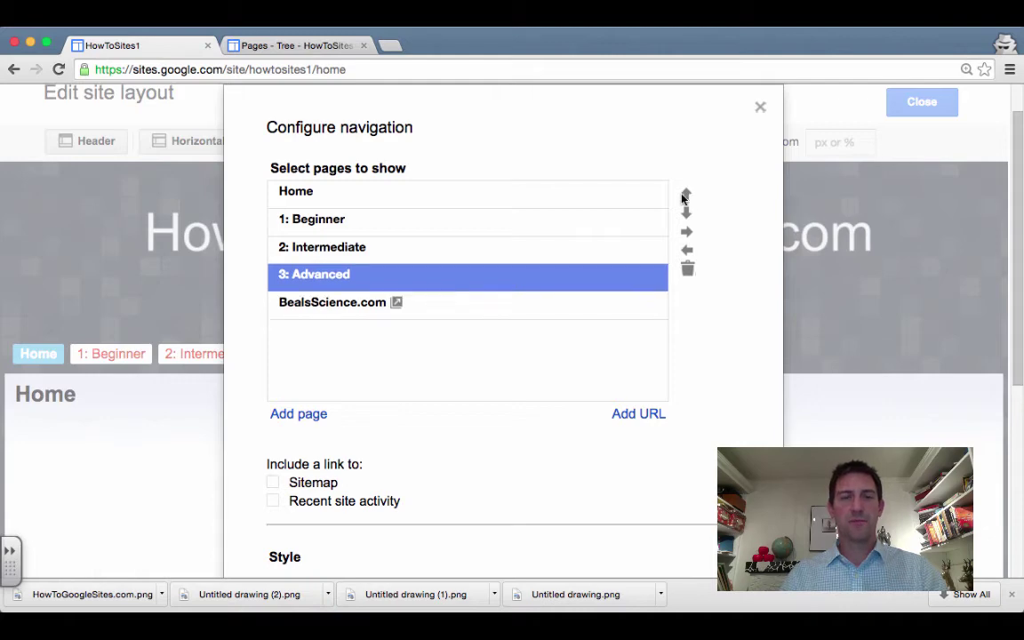
{"action": "scroll", "coordinate": [307, 503], "scroll_direction": "down", "scroll_amount": 3}
{"action": "left_click", "coordinate": [309, 522]}
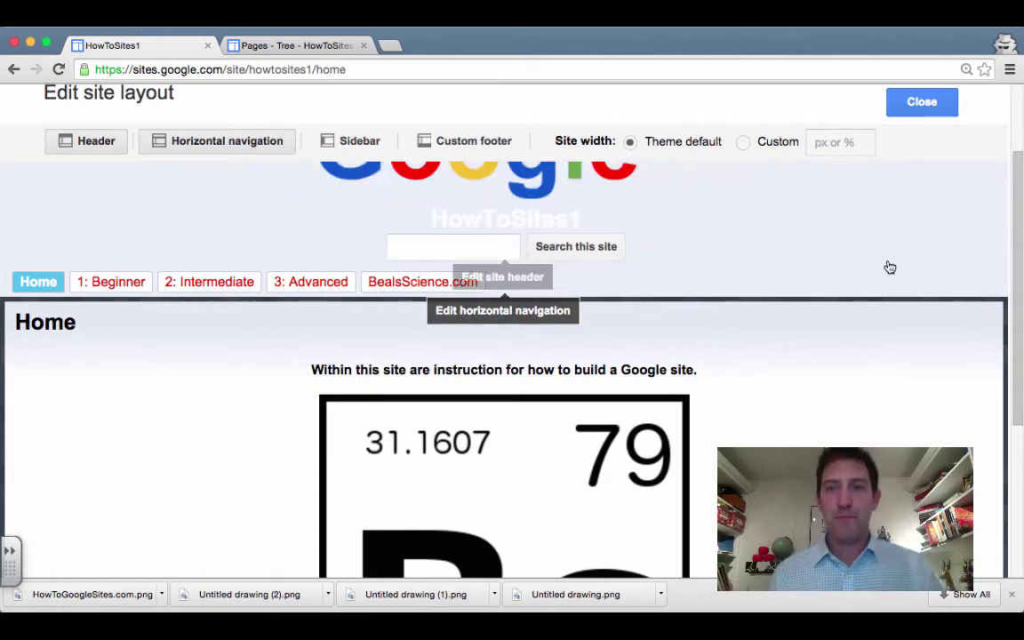
{"action": "scroll", "coordinate": [898, 223], "scroll_direction": "up", "scroll_amount": 1}
Exit the layout editor and close the Pages - Tree browser tab.
{"action": "left_click", "coordinate": [922, 102]}
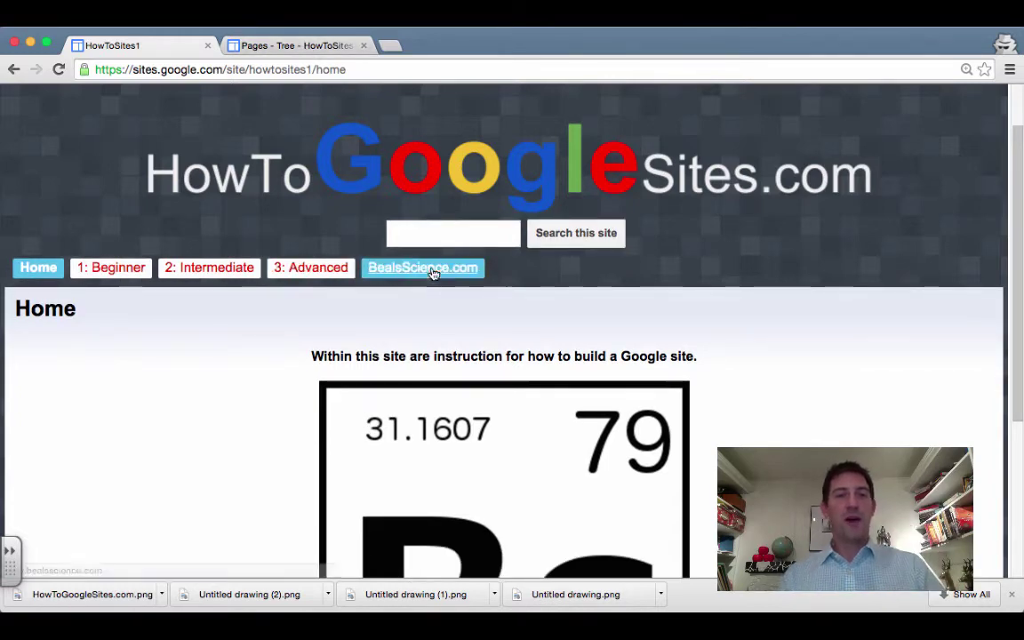
{"action": "left_click", "coordinate": [318, 49]}
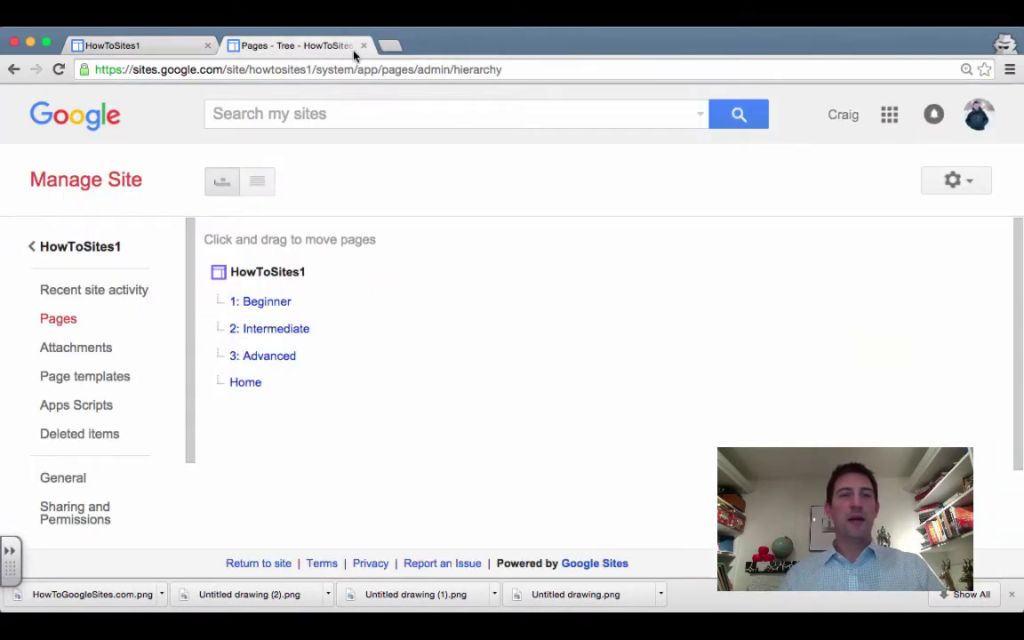
{"action": "left_click", "coordinate": [364, 46]}
{"action": "scroll", "coordinate": [834, 275], "scroll_direction": "up", "scroll_amount": 2}
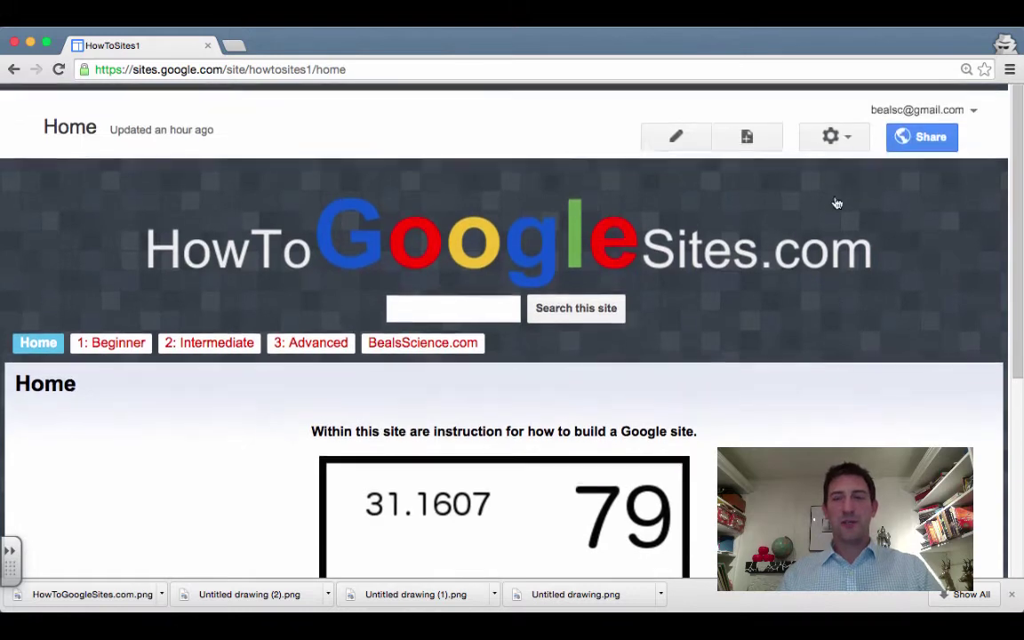
{"action": "left_click", "coordinate": [834, 128]}
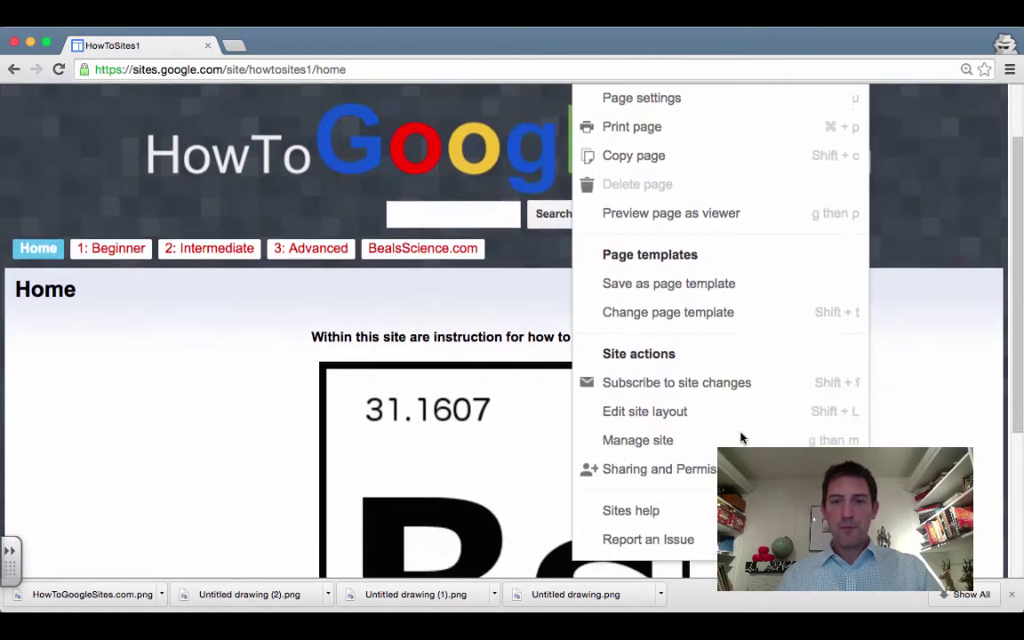
{"action": "scroll", "coordinate": [743, 437], "scroll_direction": "down", "scroll_amount": 3}
In Manage site, browse Attachments, Page templates, Apps Scripts, Deleted items, Sharing and Permissions, then Web Address.
{"action": "left_click", "coordinate": [662, 344]}
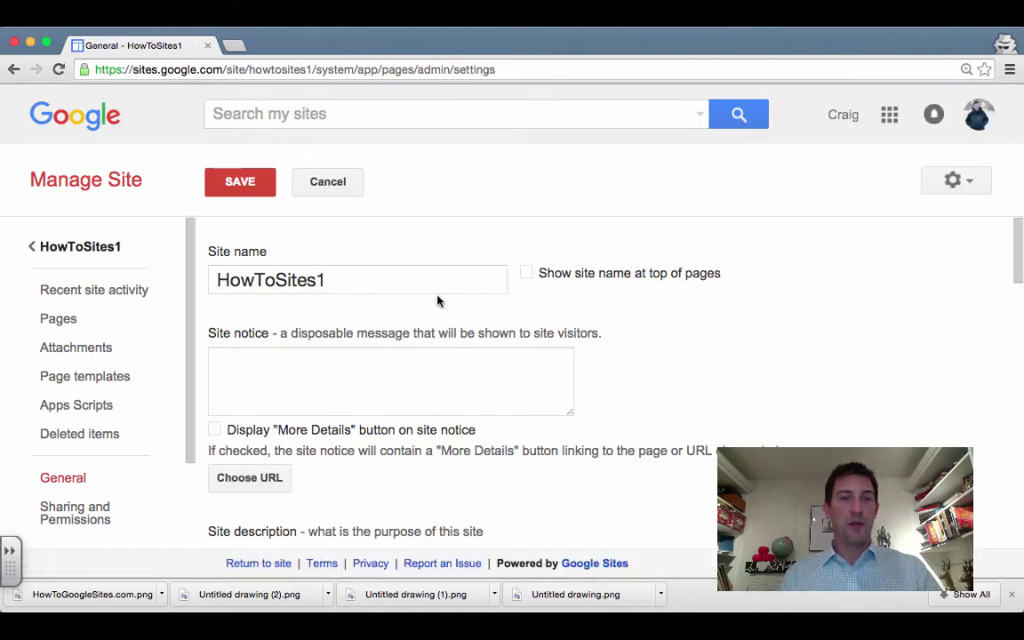
{"action": "scroll", "coordinate": [80, 336], "scroll_direction": "down", "scroll_amount": 3}
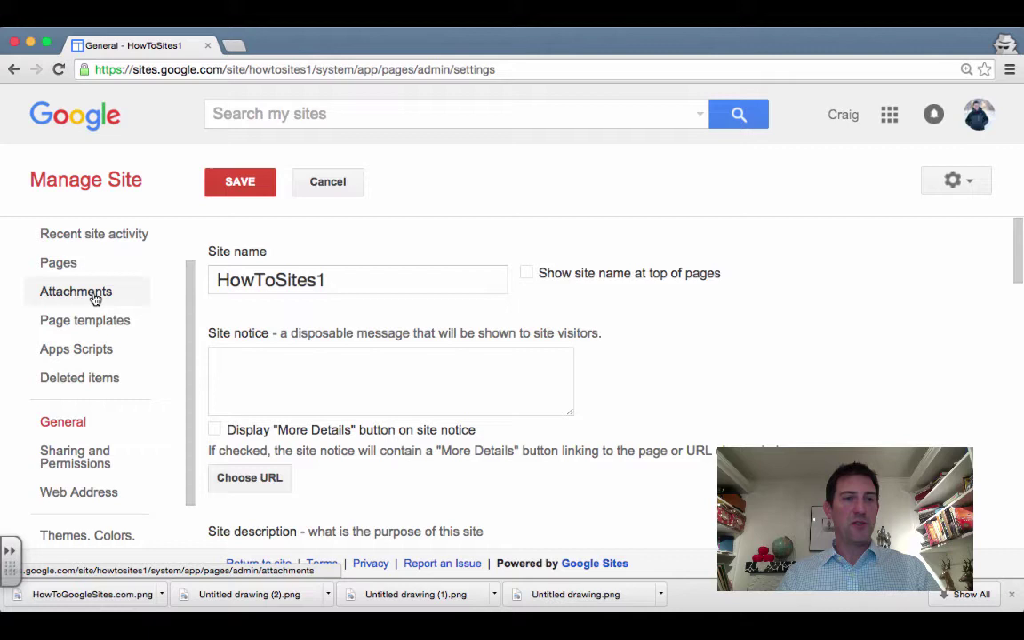
{"action": "left_click", "coordinate": [93, 298]}
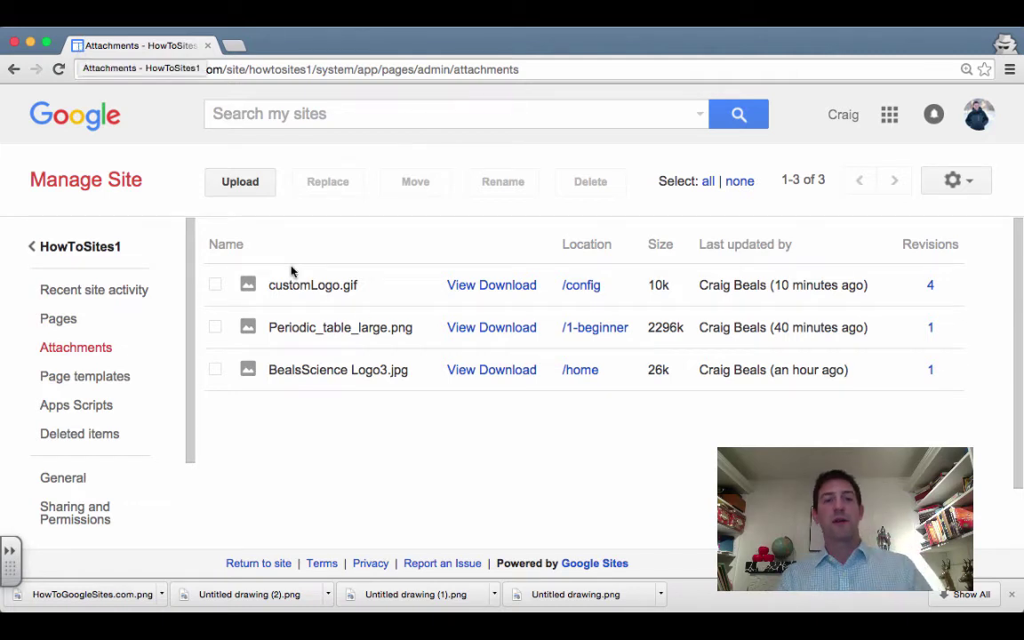
{"action": "left_click", "coordinate": [105, 382]}
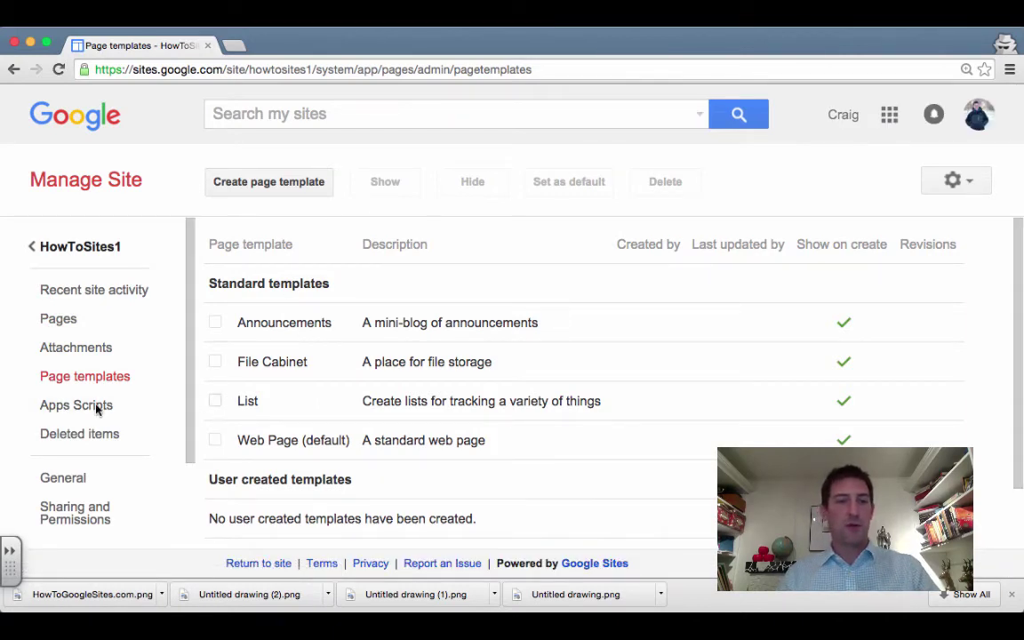
{"action": "left_click", "coordinate": [96, 408]}
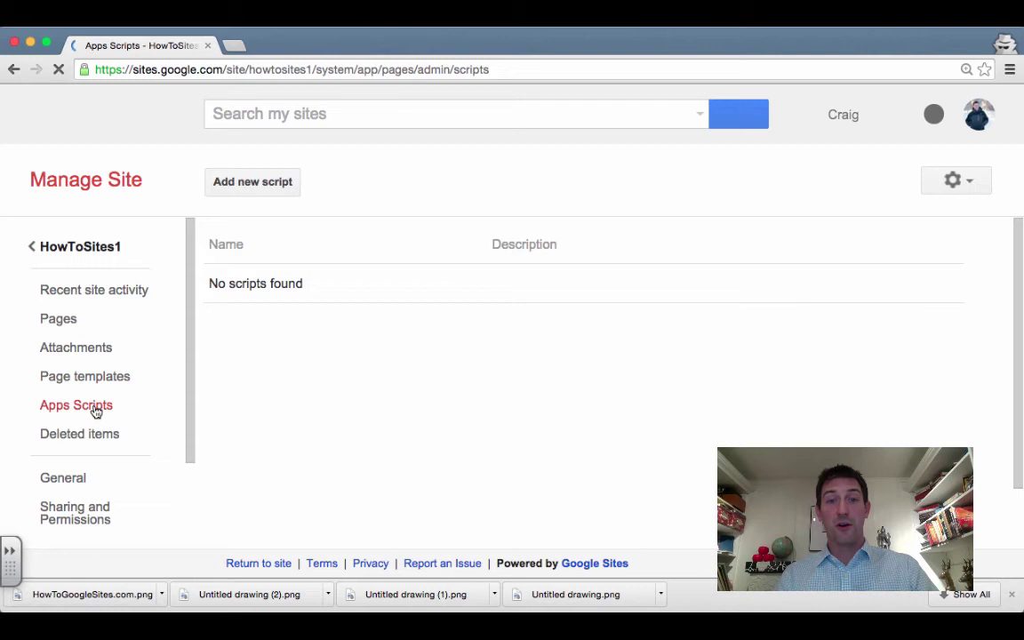
{"action": "scroll", "coordinate": [95, 411], "scroll_direction": "down", "scroll_amount": 1}
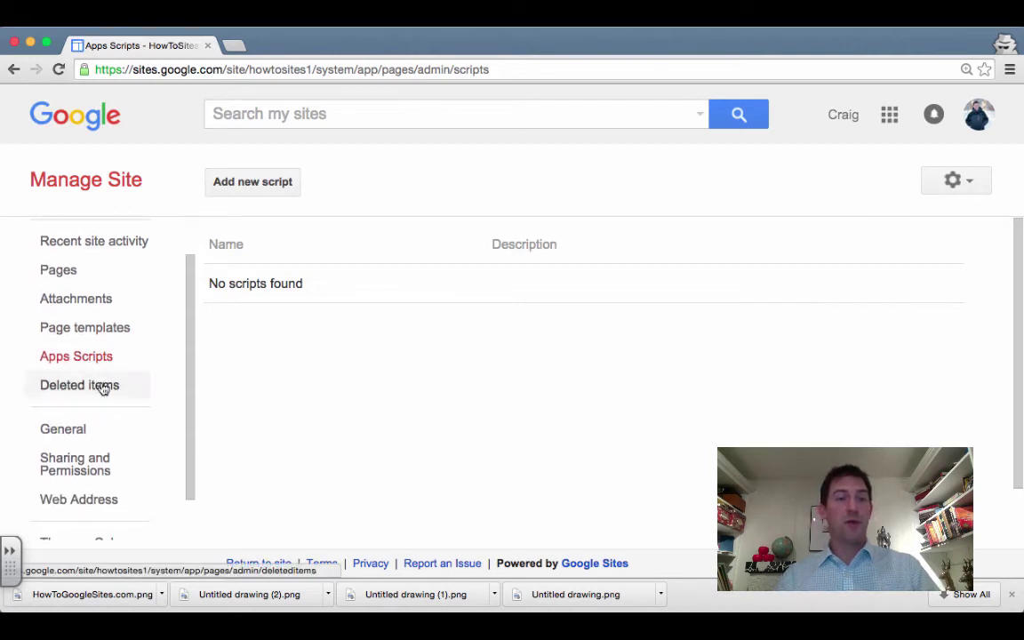
{"action": "left_click", "coordinate": [103, 388]}
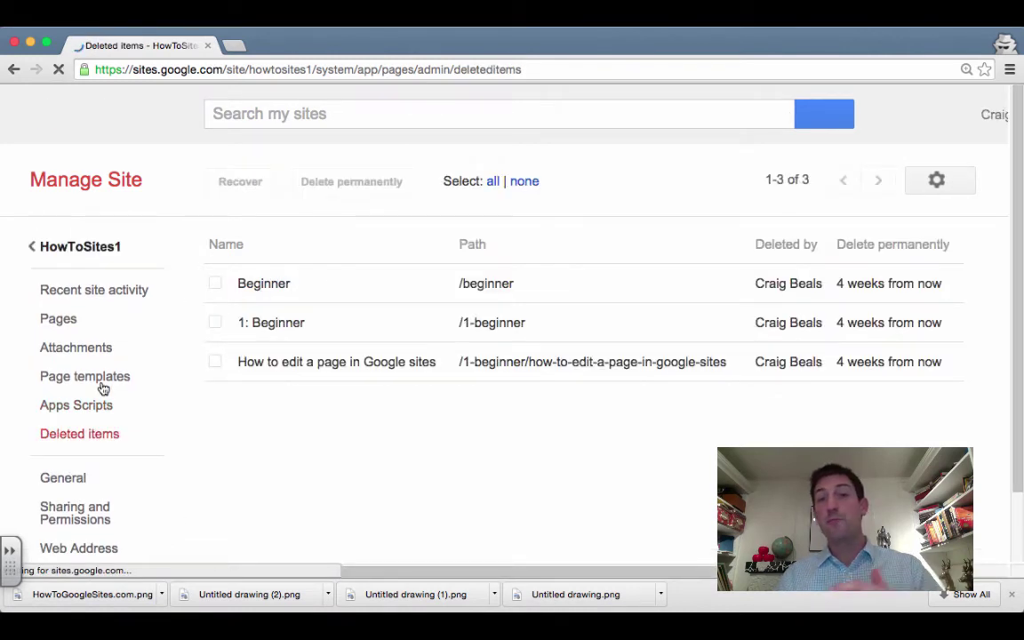
{"action": "scroll", "coordinate": [101, 387], "scroll_direction": "down", "scroll_amount": 3}
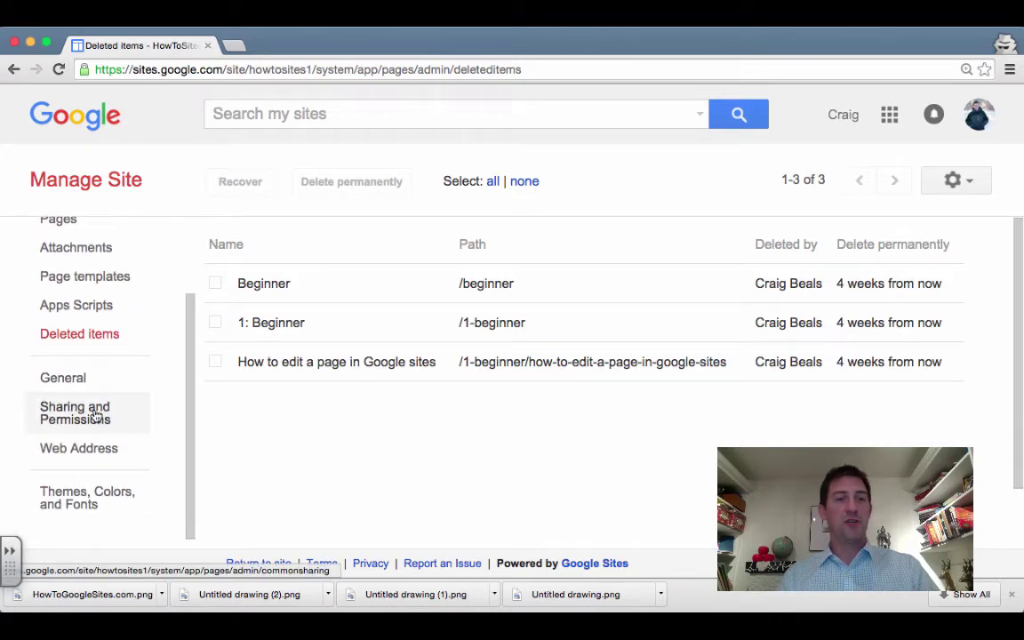
{"action": "left_click", "coordinate": [96, 415]}
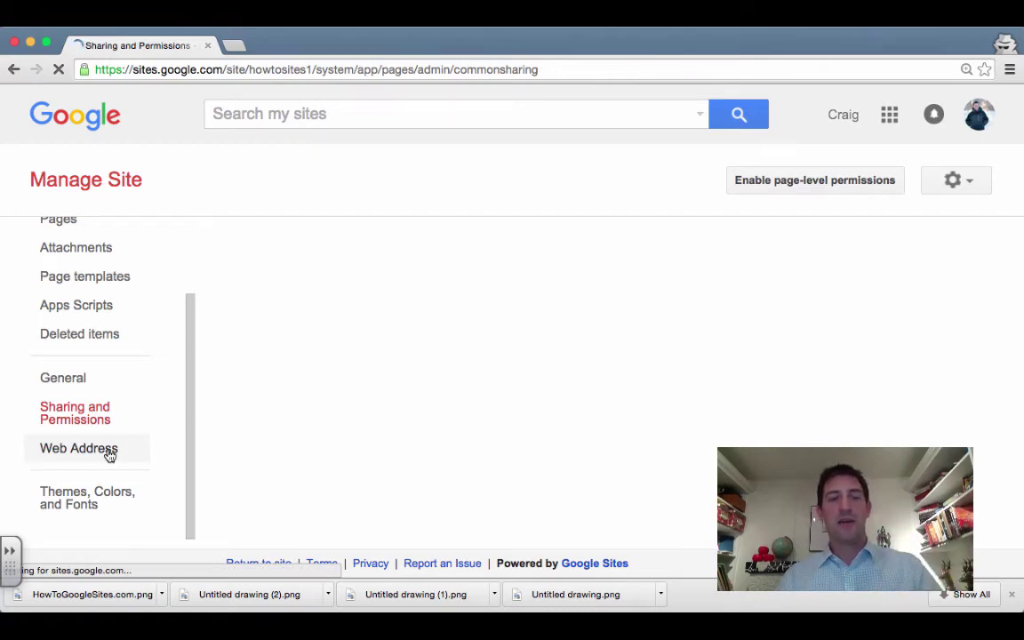
{"action": "left_click", "coordinate": [107, 451]}
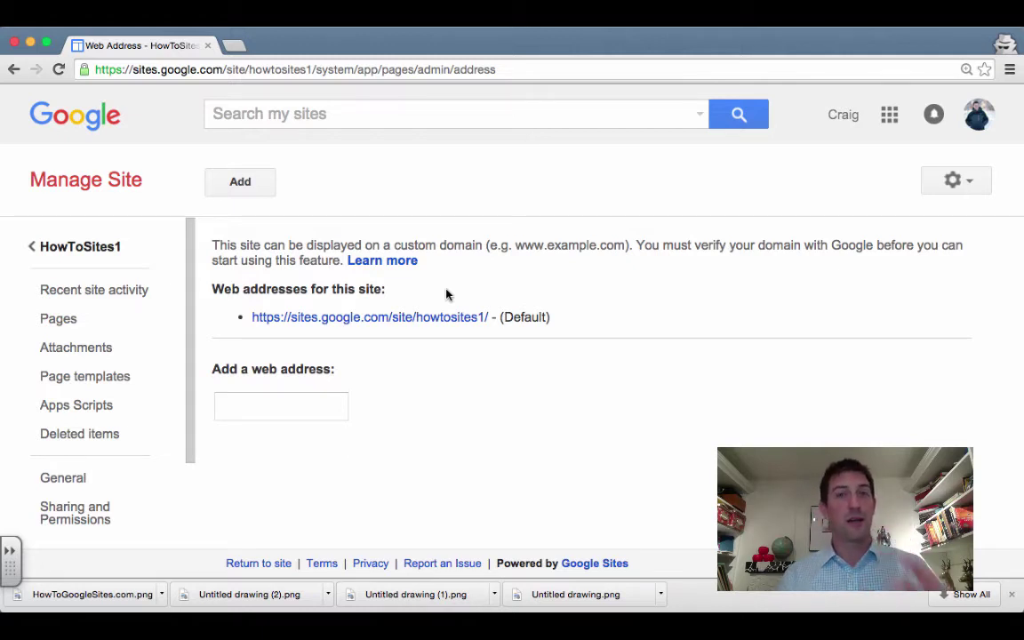
{"action": "scroll", "coordinate": [120, 445], "scroll_direction": "down", "scroll_amount": 3}
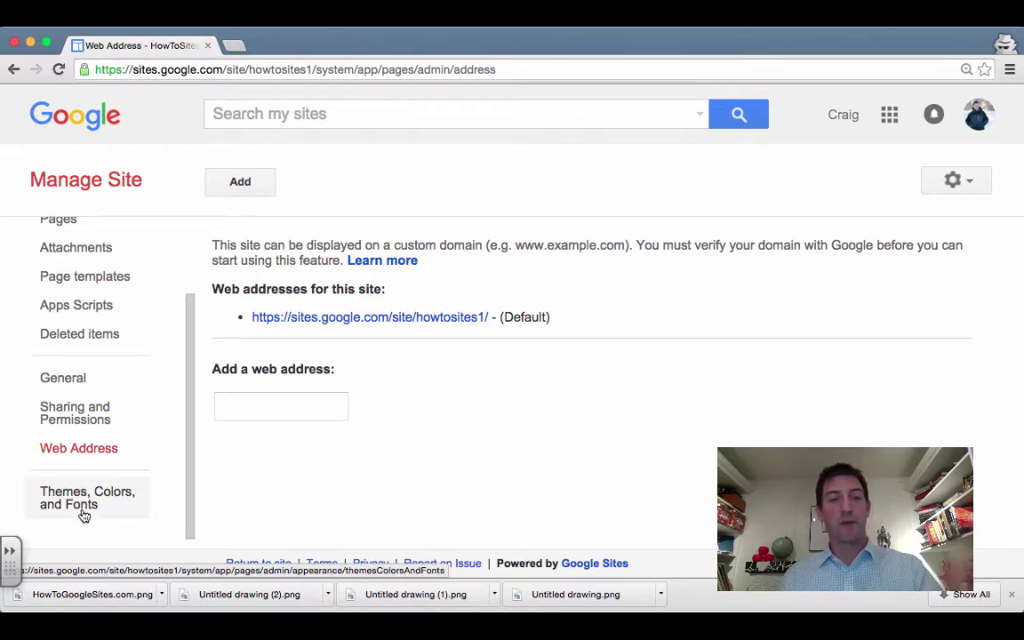
Open Themes, Colors, and Fonts and keep Tron as the base theme.
{"action": "left_click", "coordinate": [83, 503]}
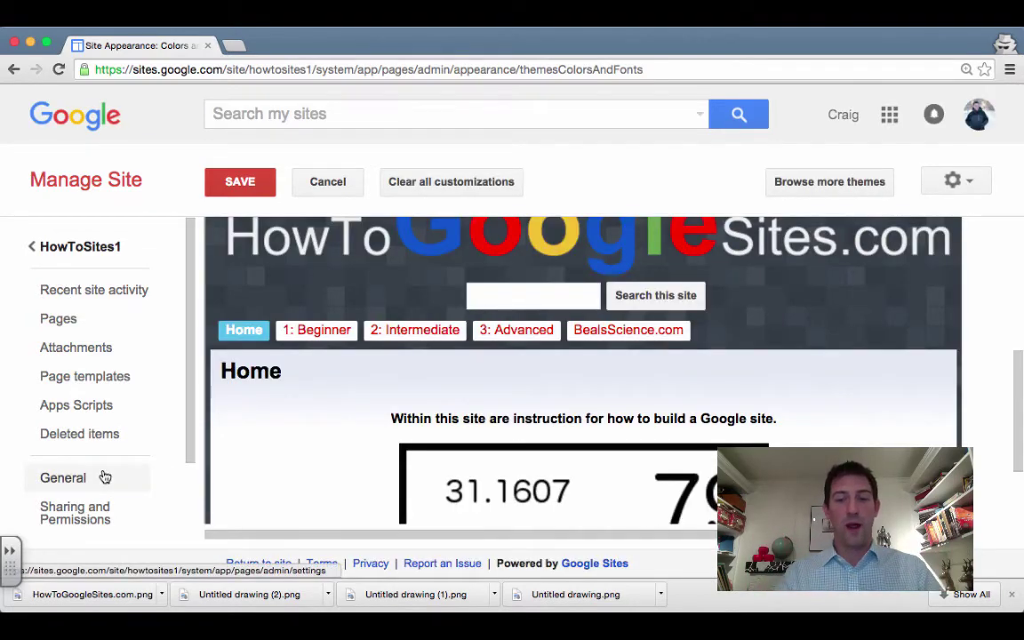
{"action": "key", "text": "super+minus"}
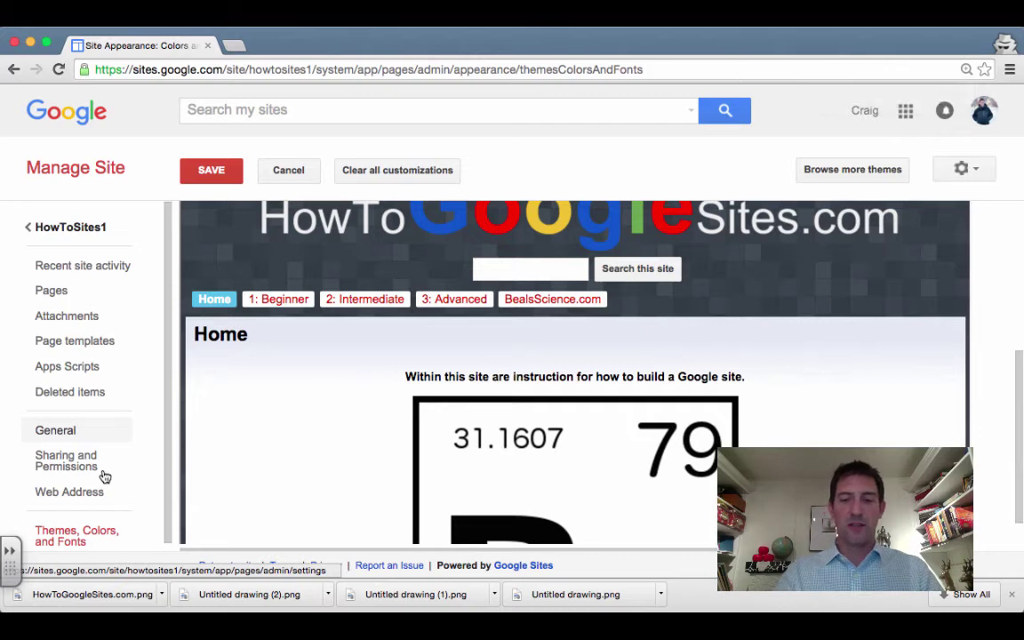
{"action": "key", "text": "super+minus"}
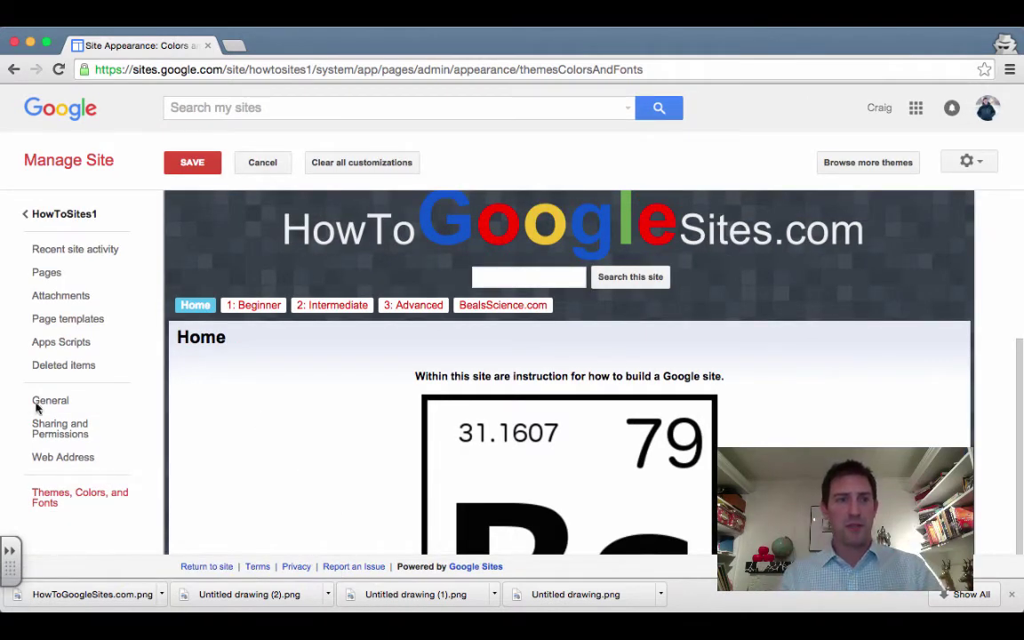
{"action": "scroll", "coordinate": [288, 377], "scroll_direction": "up", "scroll_amount": 2}
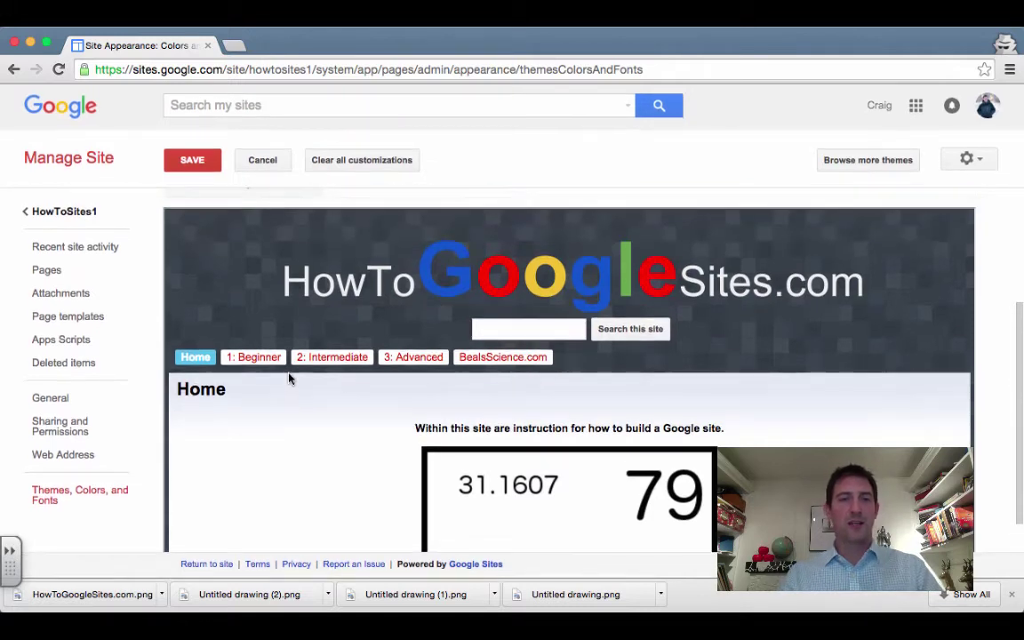
{"action": "scroll", "coordinate": [288, 378], "scroll_direction": "up", "scroll_amount": 5}
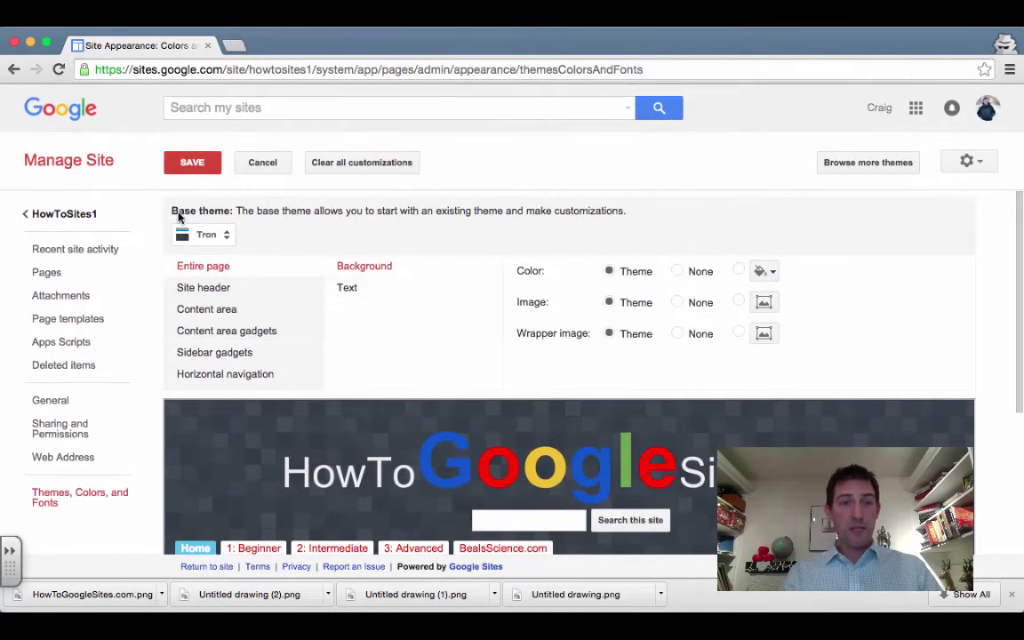
{"action": "left_click", "coordinate": [220, 235]}
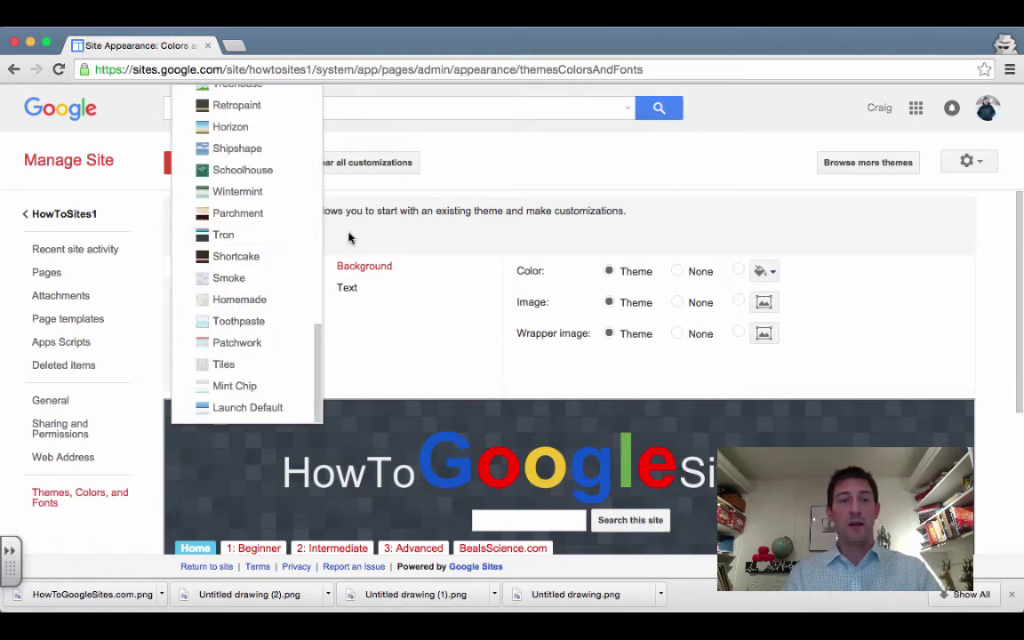
{"action": "left_click", "coordinate": [237, 225]}
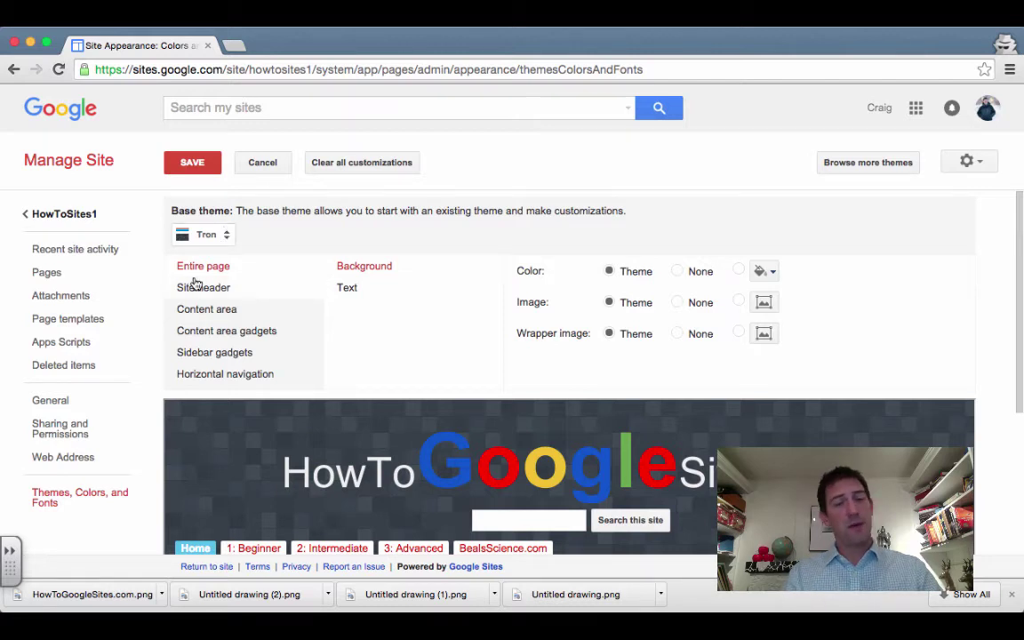
Start choosing a custom page background image, then cancel the file dialog.
{"action": "scroll", "coordinate": [311, 316], "scroll_direction": "down", "scroll_amount": 1}
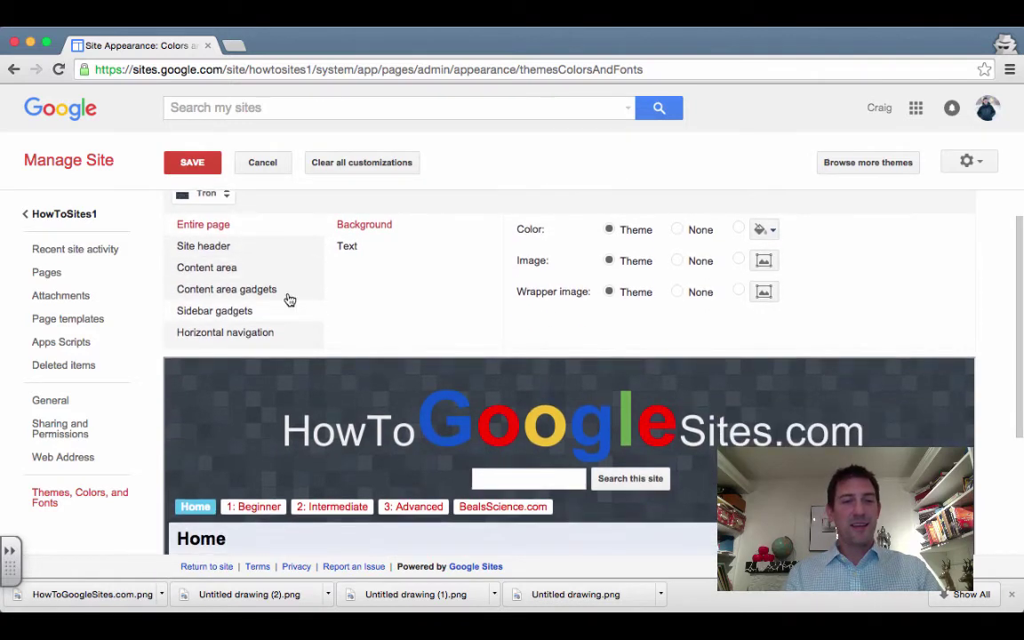
{"action": "scroll", "coordinate": [239, 250], "scroll_direction": "up", "scroll_amount": 1}
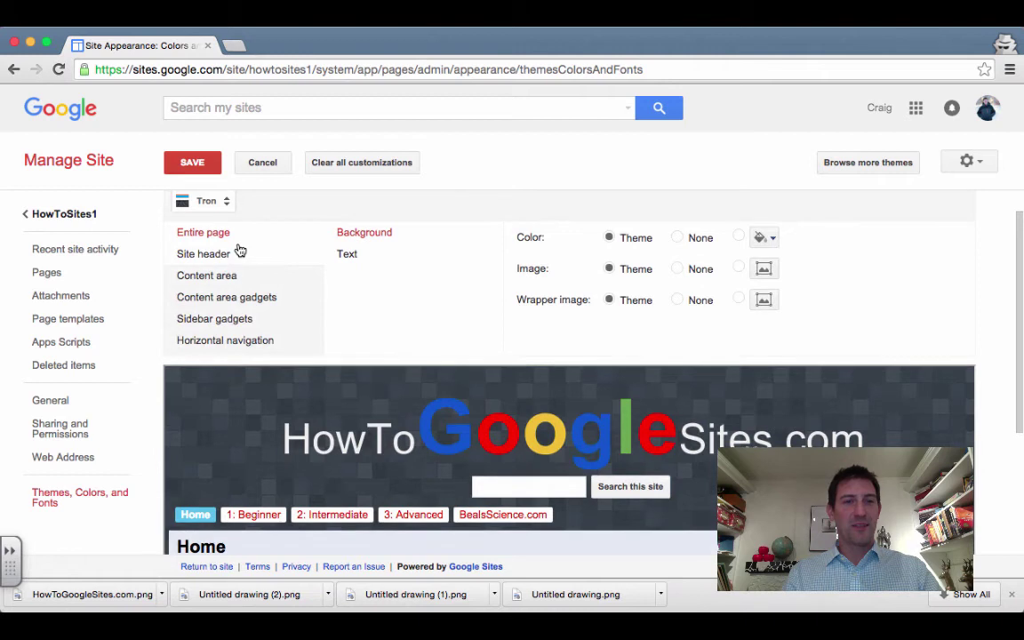
{"action": "left_click", "coordinate": [764, 269]}
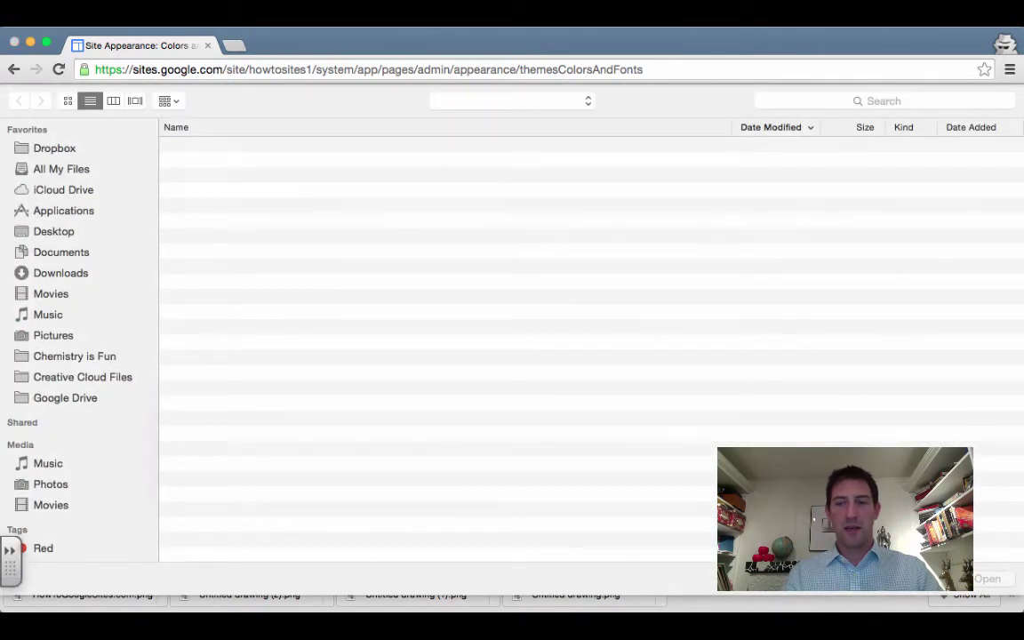
{"action": "key", "text": "Escape"}
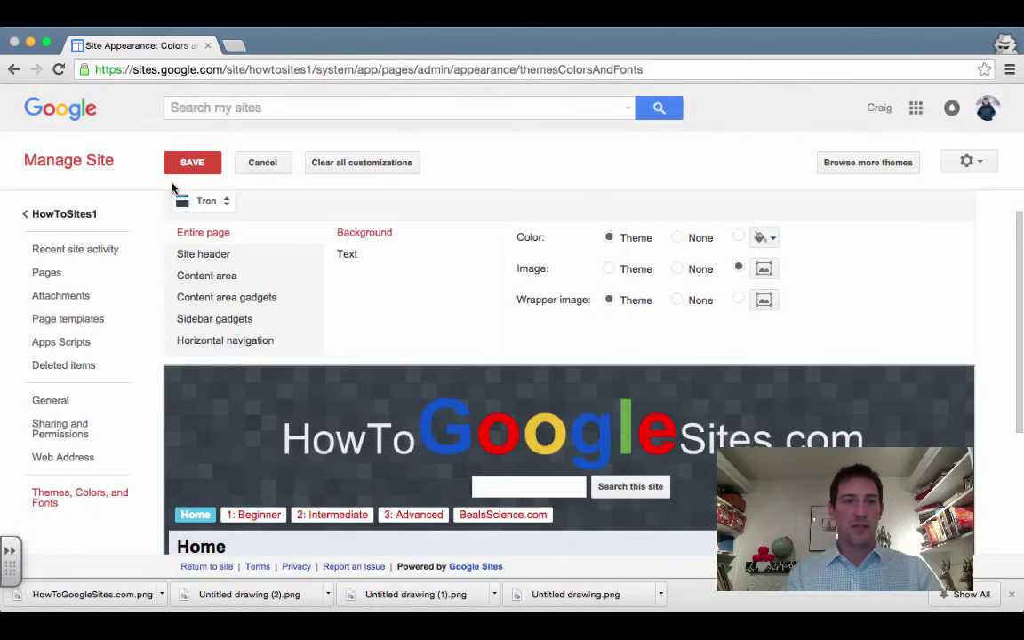
Review the Site header, Content area, Page title, and gadget settings, ending at Horizontal navigation.
{"action": "left_click", "coordinate": [350, 255]}
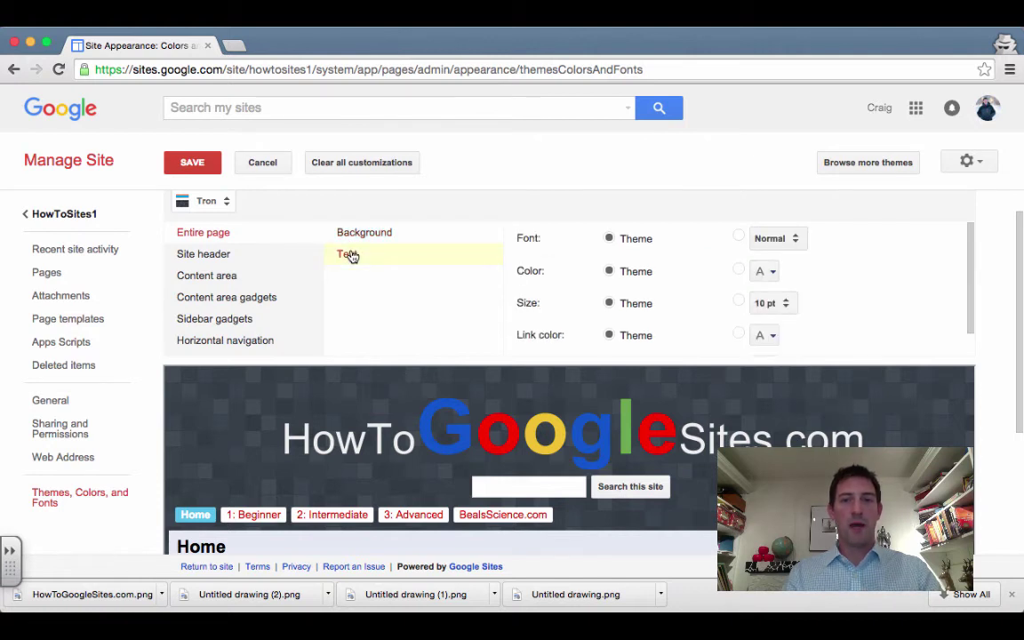
{"action": "left_click", "coordinate": [201, 254]}
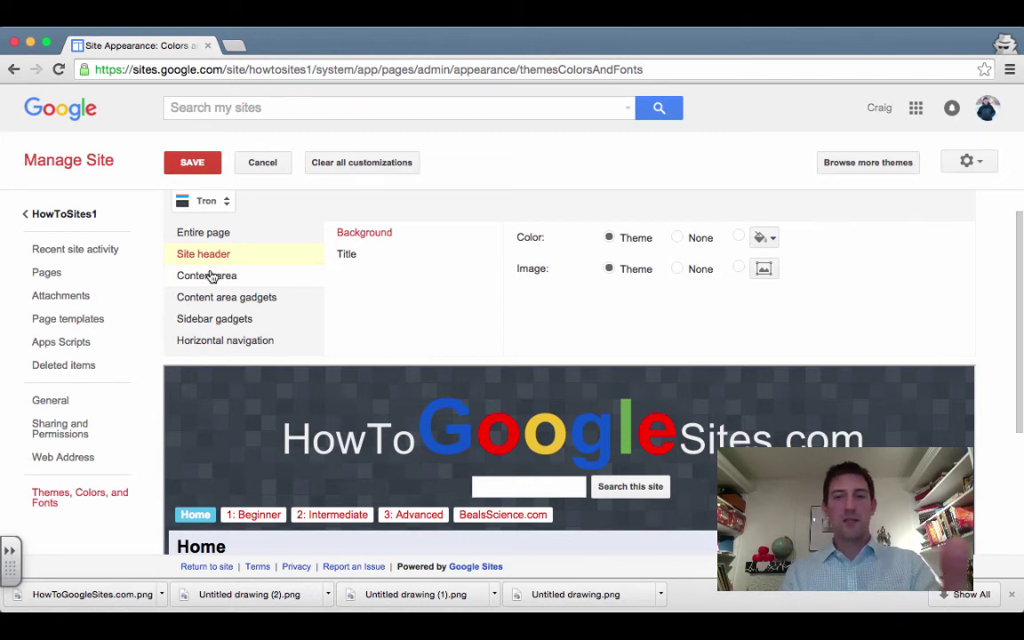
{"action": "left_click", "coordinate": [212, 276]}
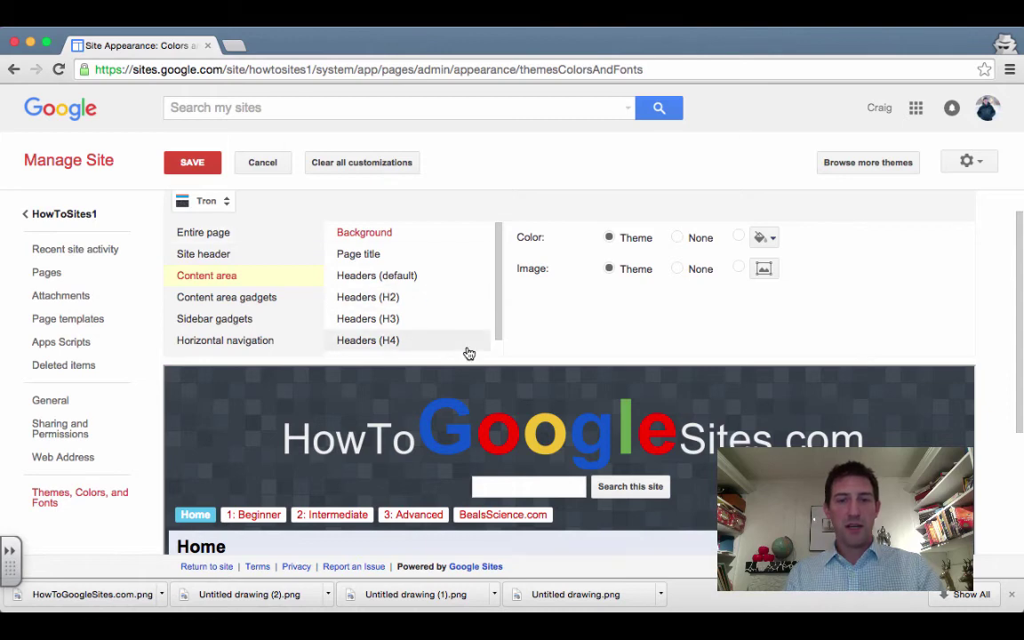
{"action": "scroll", "coordinate": [469, 354], "scroll_direction": "down", "scroll_amount": 5}
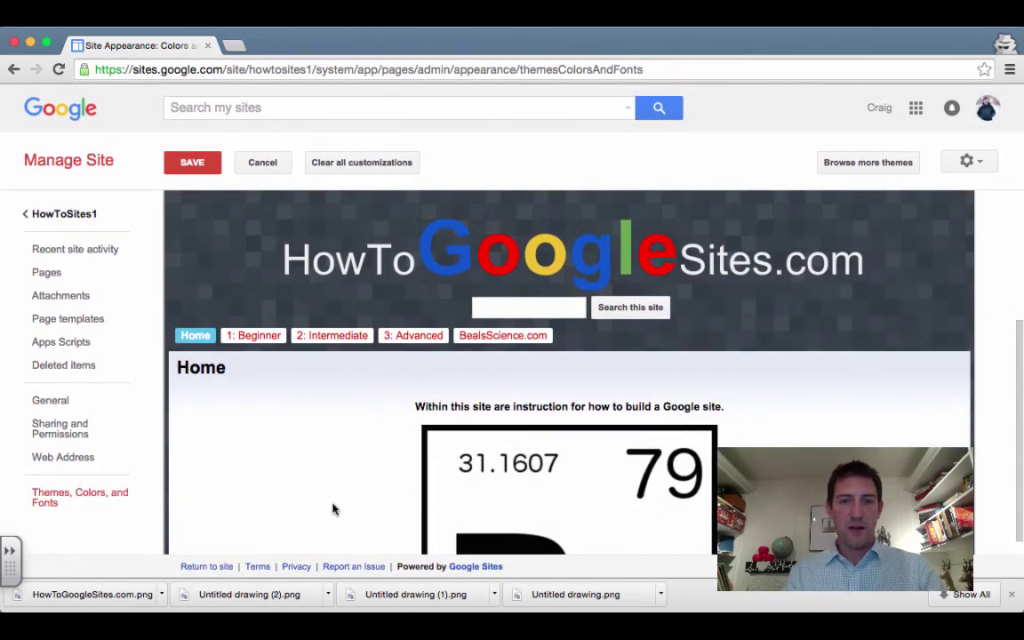
{"action": "scroll", "coordinate": [332, 509], "scroll_direction": "up", "scroll_amount": 5}
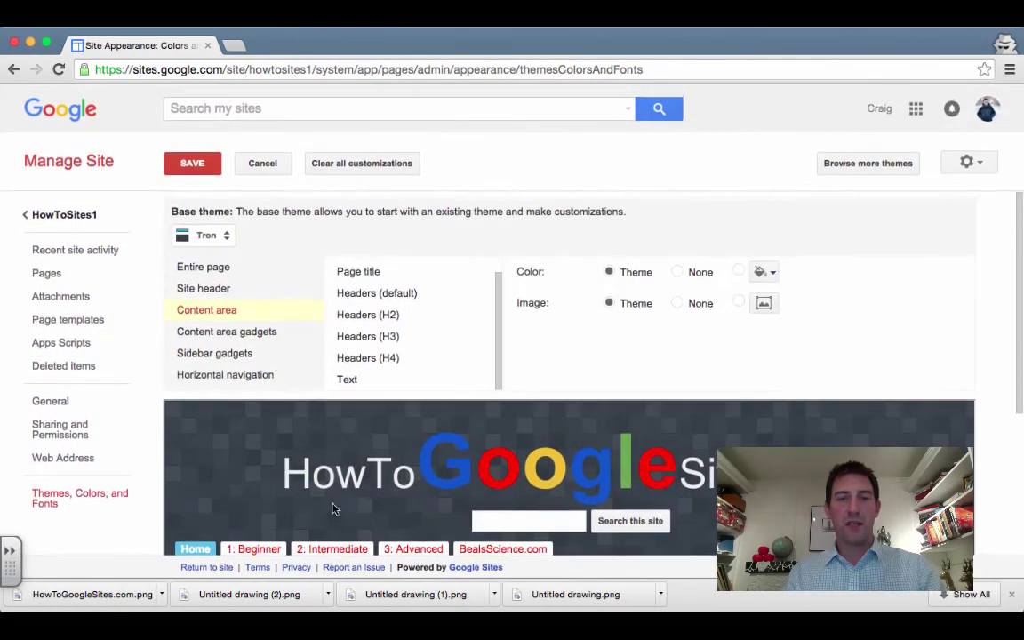
{"action": "left_click", "coordinate": [363, 274]}
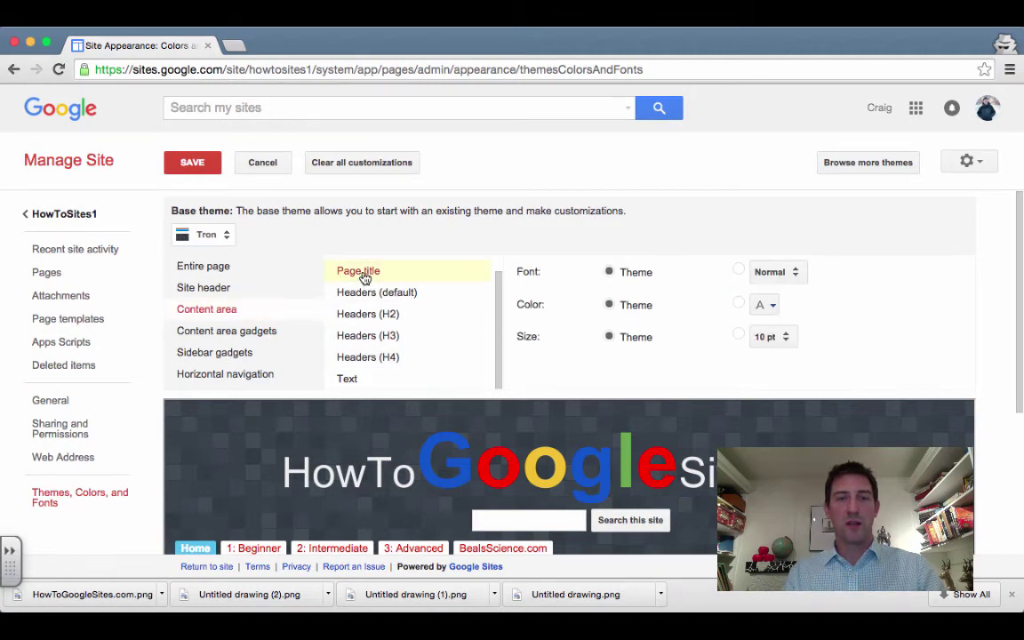
{"action": "left_click", "coordinate": [237, 331]}
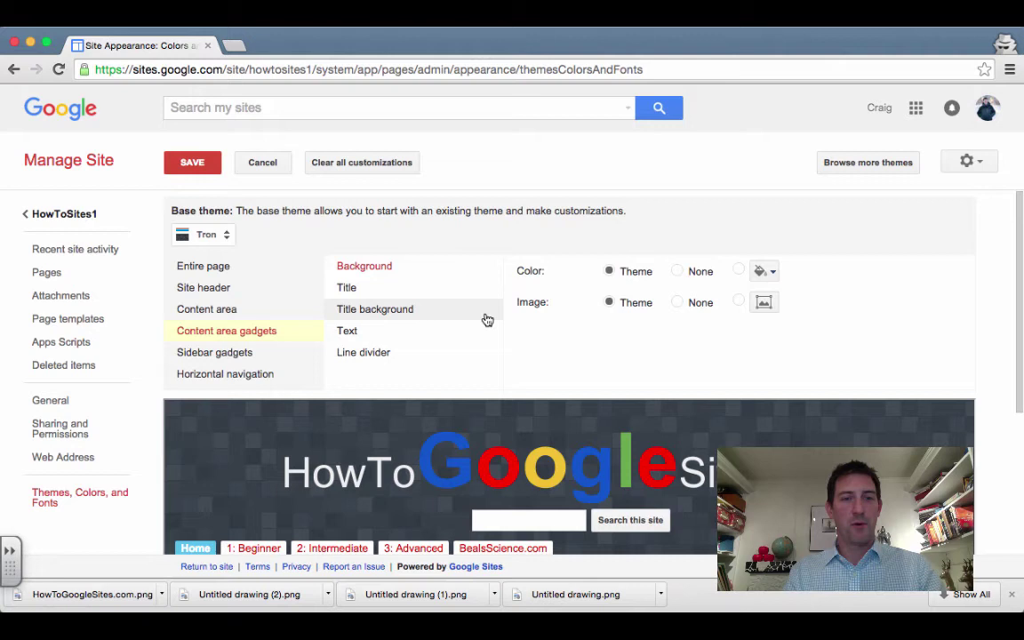
{"action": "left_click", "coordinate": [235, 354]}
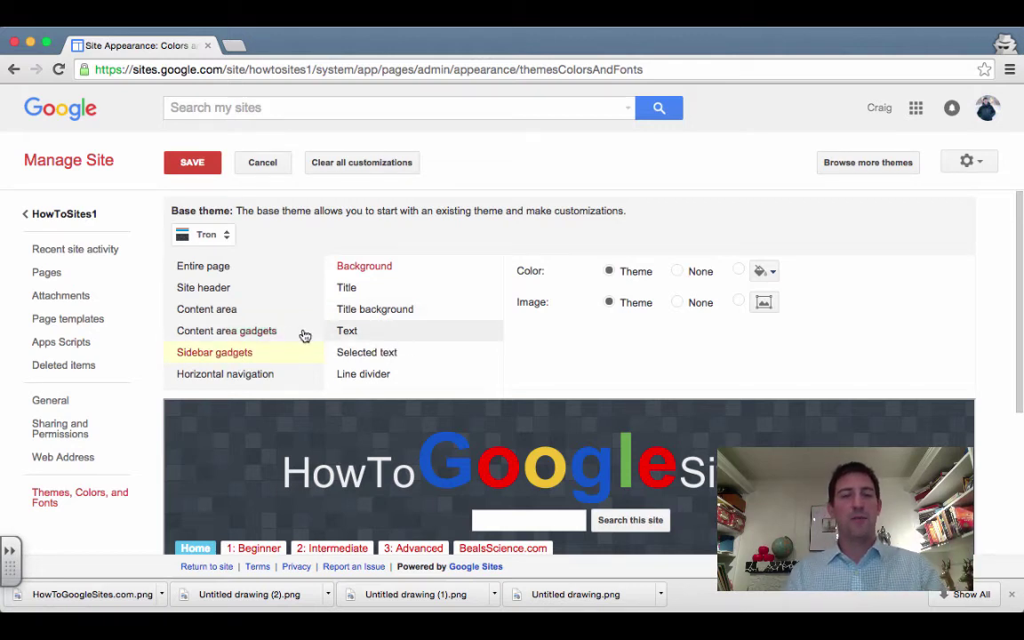
{"action": "scroll", "coordinate": [294, 335], "scroll_direction": "down", "scroll_amount": 2}
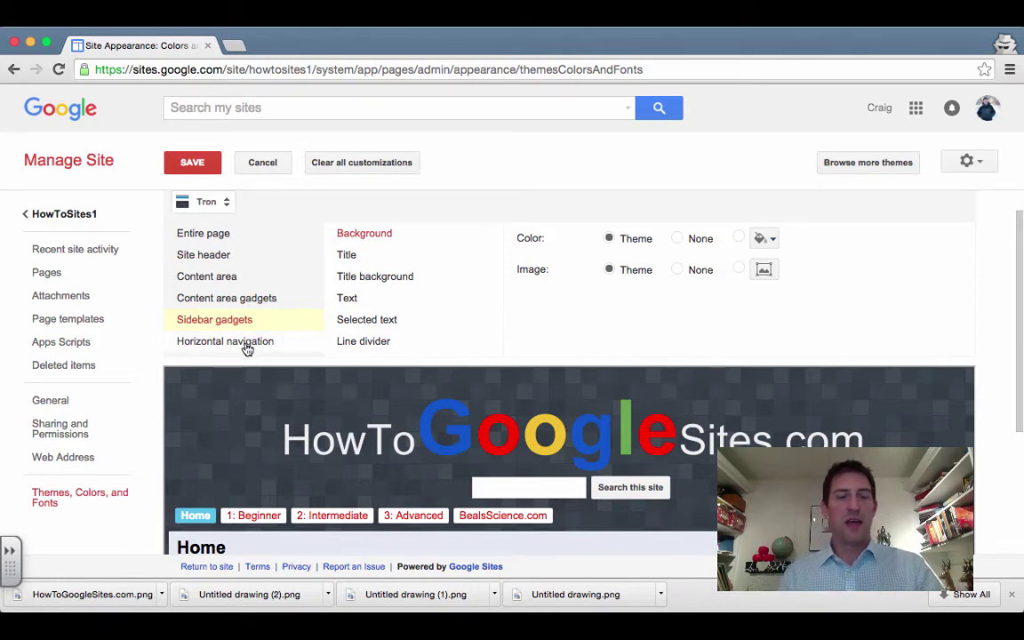
{"action": "left_click", "coordinate": [248, 346]}
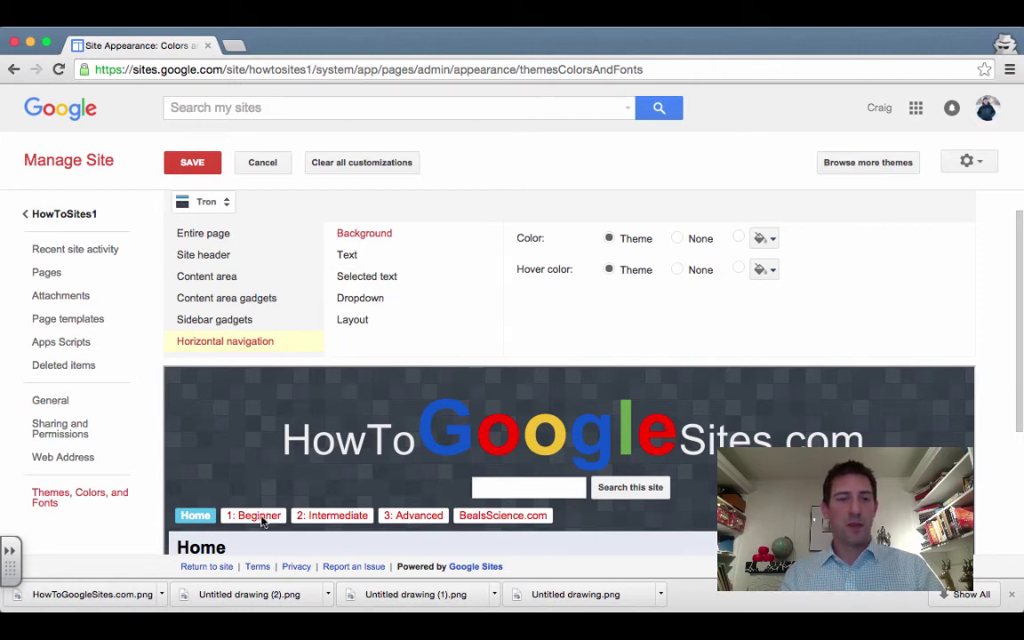
Give the horizontal navigation's Selected text a green background color and save the Tron theme.
{"action": "left_click", "coordinate": [374, 276]}
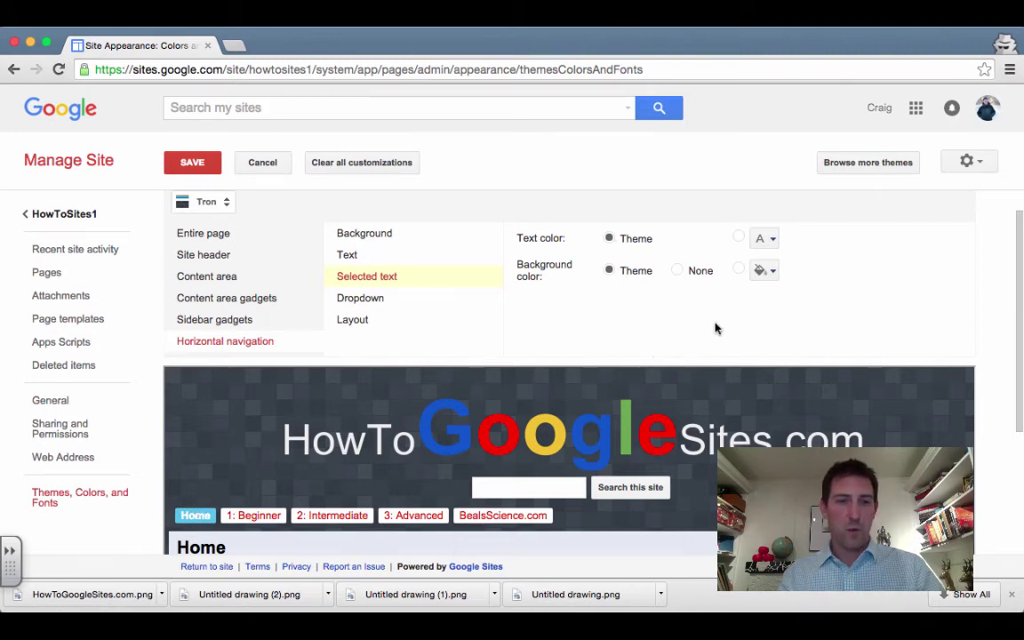
{"action": "left_click", "coordinate": [766, 272]}
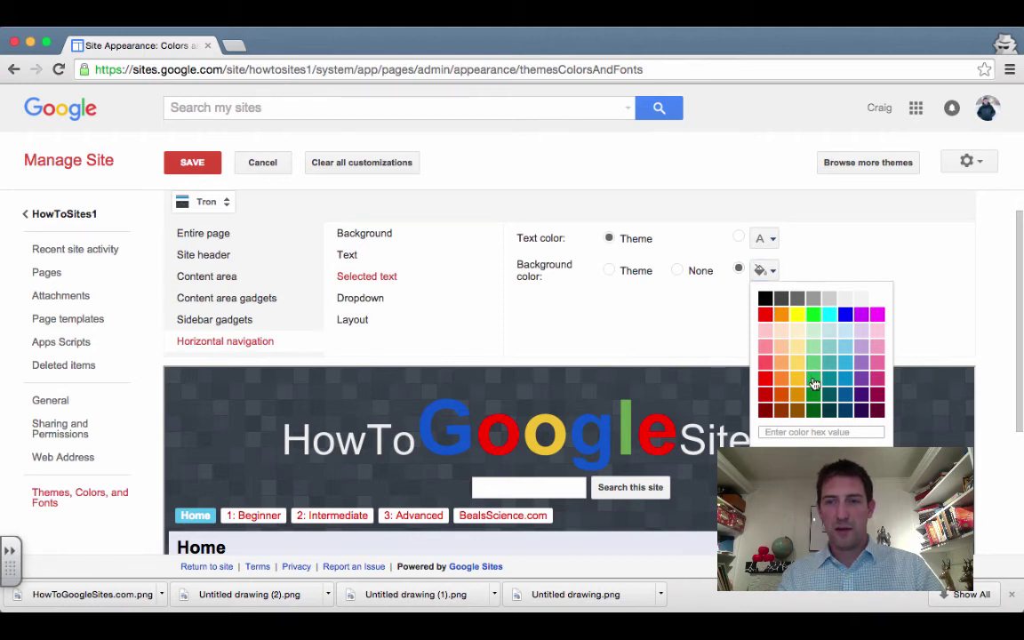
{"action": "left_click", "coordinate": [814, 383]}
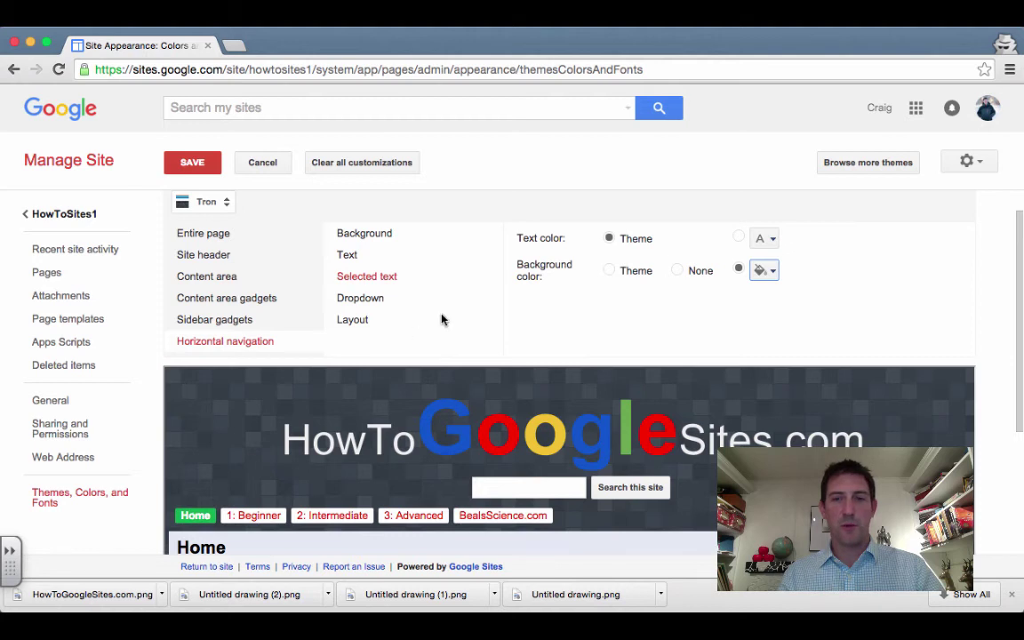
{"action": "scroll", "coordinate": [446, 296], "scroll_direction": "down", "scroll_amount": 2}
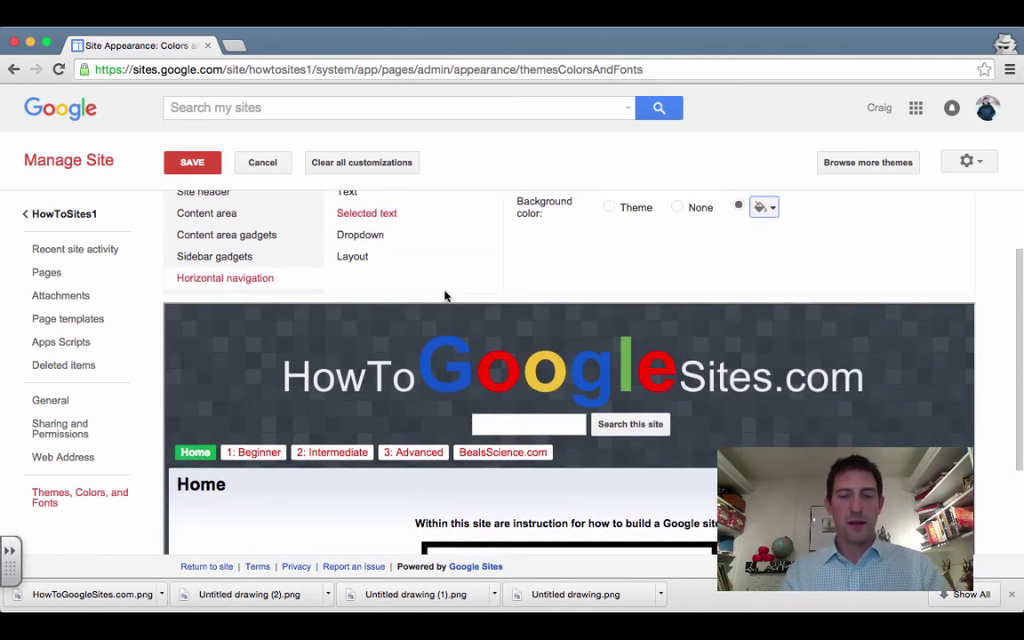
{"action": "scroll", "coordinate": [445, 297], "scroll_direction": "down", "scroll_amount": 1}
{"action": "scroll", "coordinate": [445, 293], "scroll_direction": "up", "scroll_amount": 3}
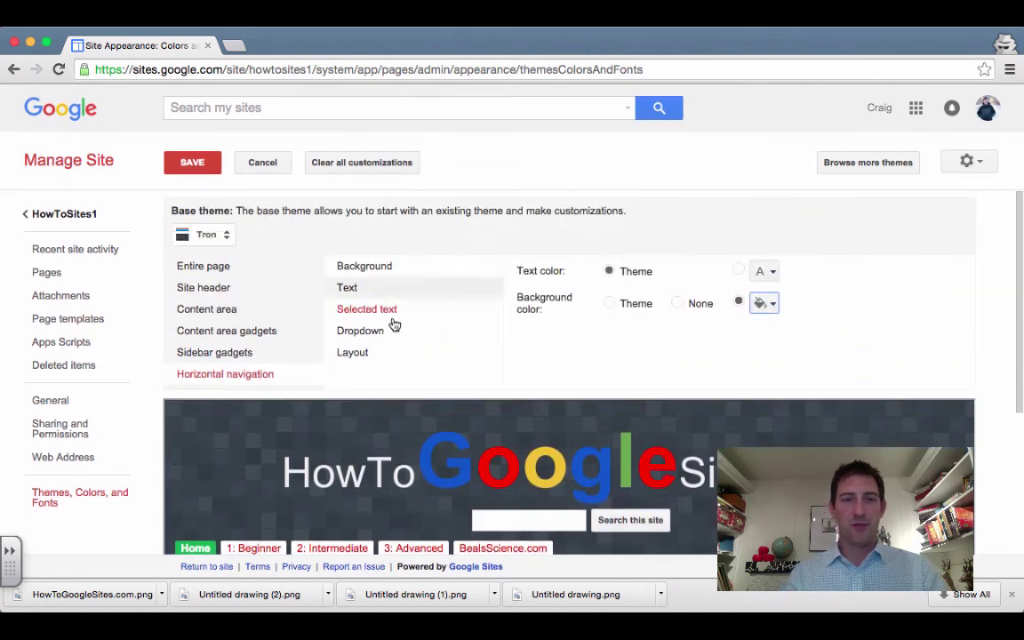
{"action": "left_click", "coordinate": [354, 355]}
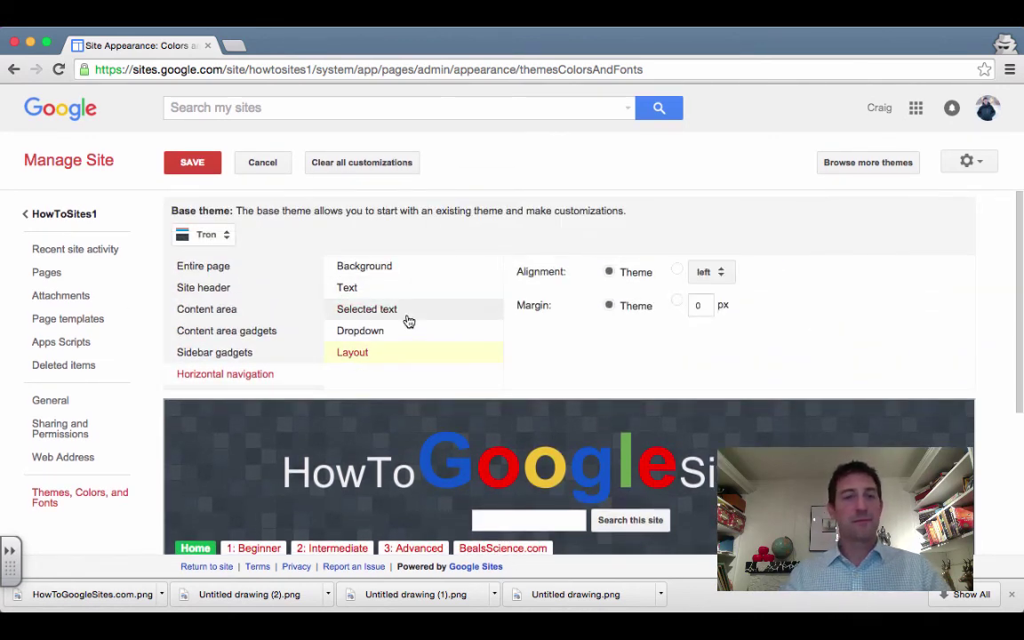
{"action": "left_click", "coordinate": [182, 163]}
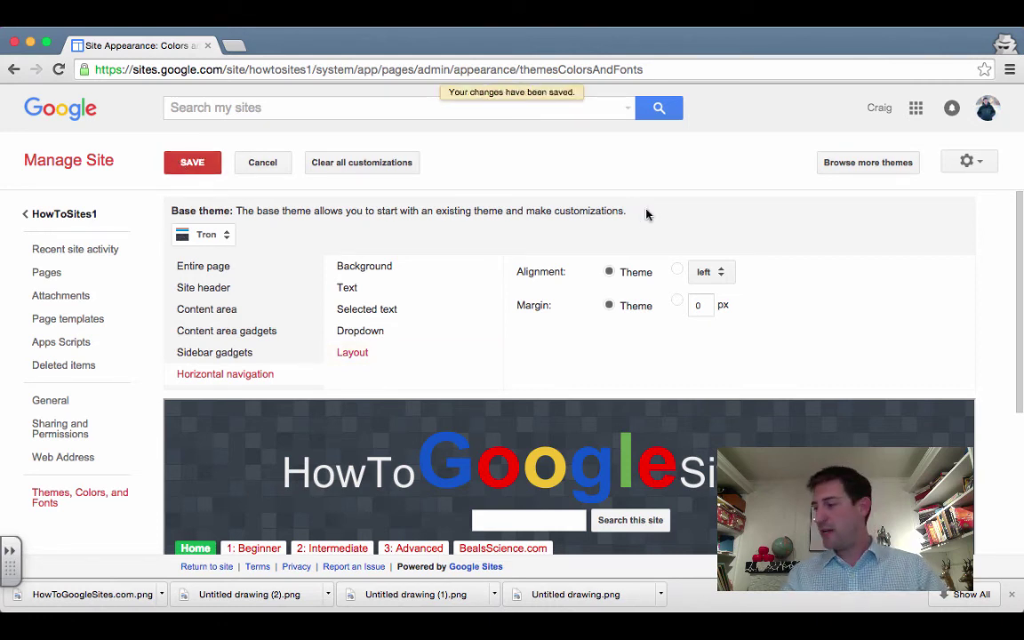
Return to the HowToSites1 home page and zoom in to confirm the Home tab is green.
{"action": "left_click", "coordinate": [78, 216]}
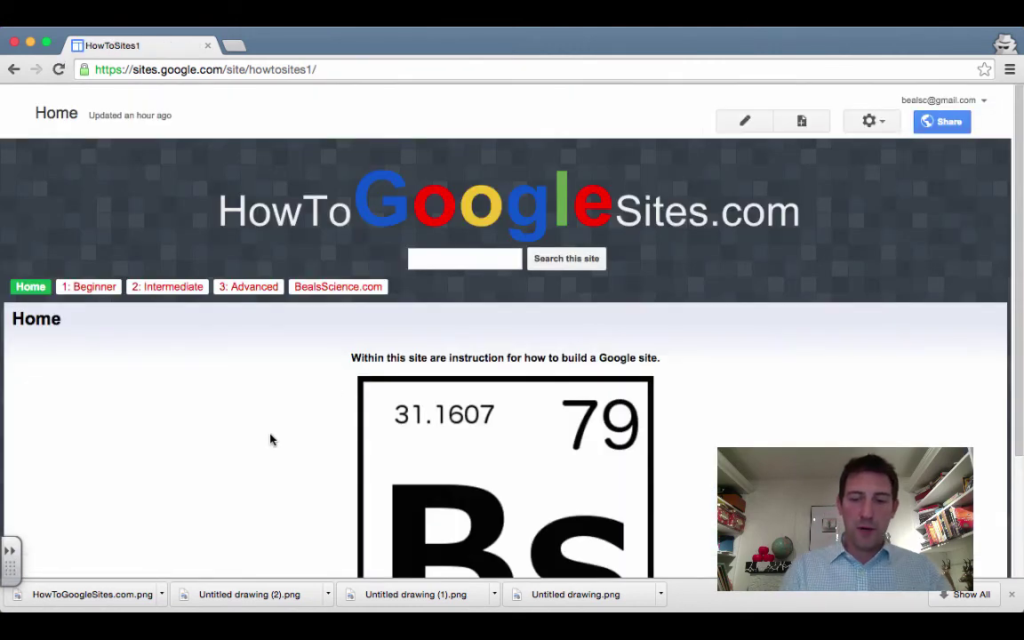
{"action": "key", "text": "super+equal"}
{"action": "key", "text": "super+equal"}
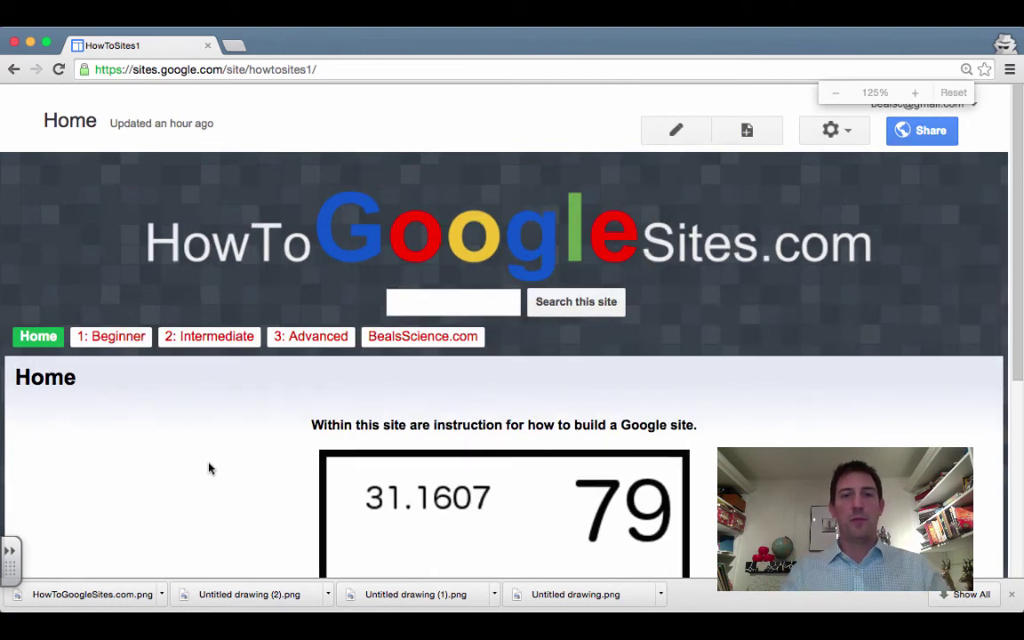
{"action": "scroll", "coordinate": [221, 459], "scroll_direction": "down", "scroll_amount": 1}
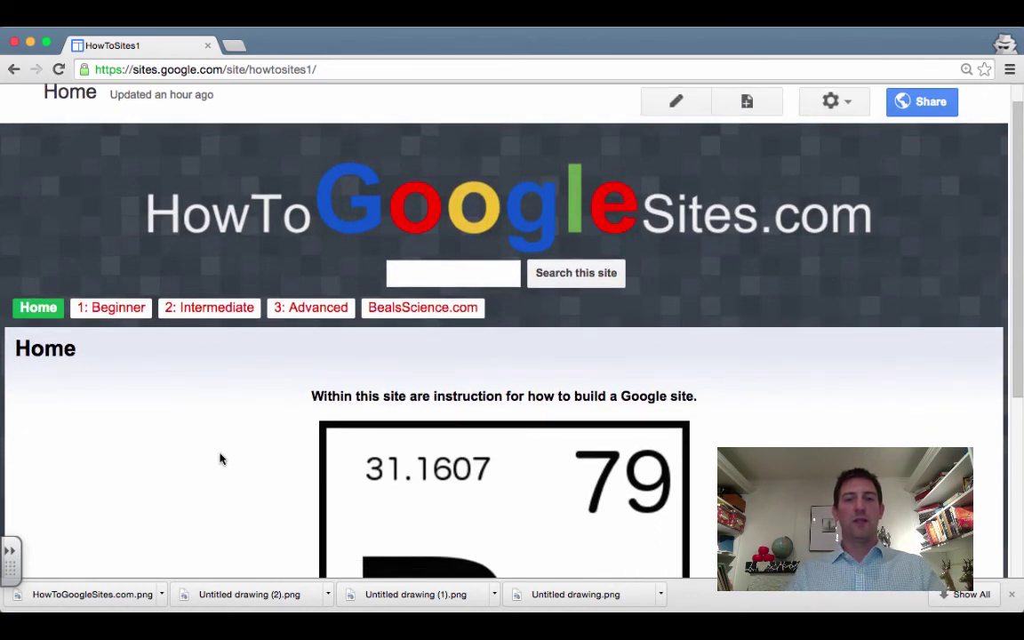
{"action": "scroll", "coordinate": [222, 459], "scroll_direction": "down", "scroll_amount": 5}
{"action": "scroll", "coordinate": [220, 459], "scroll_direction": "up", "scroll_amount": 3}
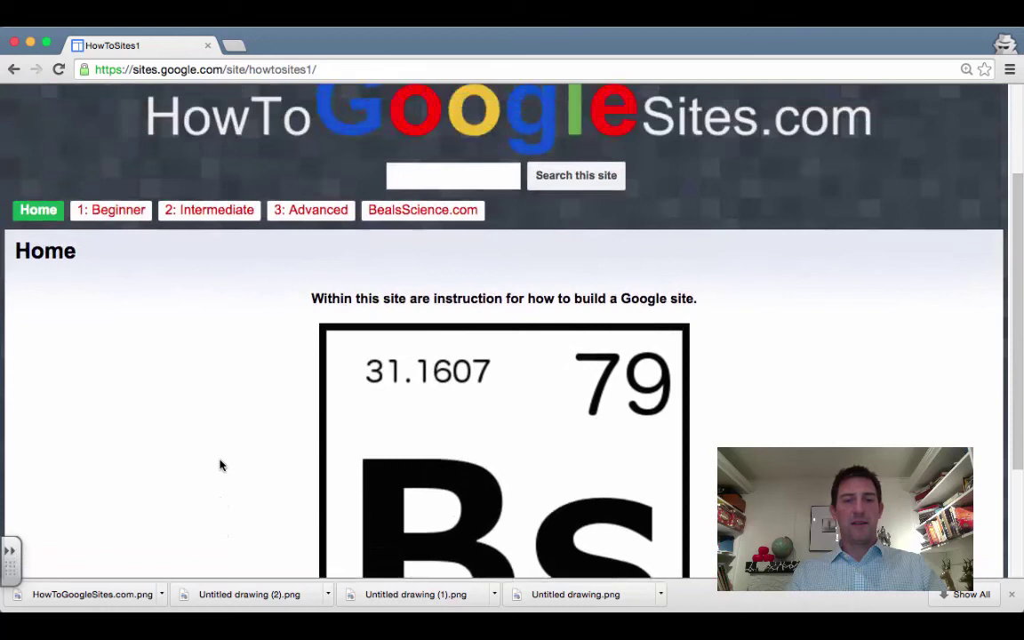
{"action": "scroll", "coordinate": [221, 465], "scroll_direction": "up", "scroll_amount": 1}
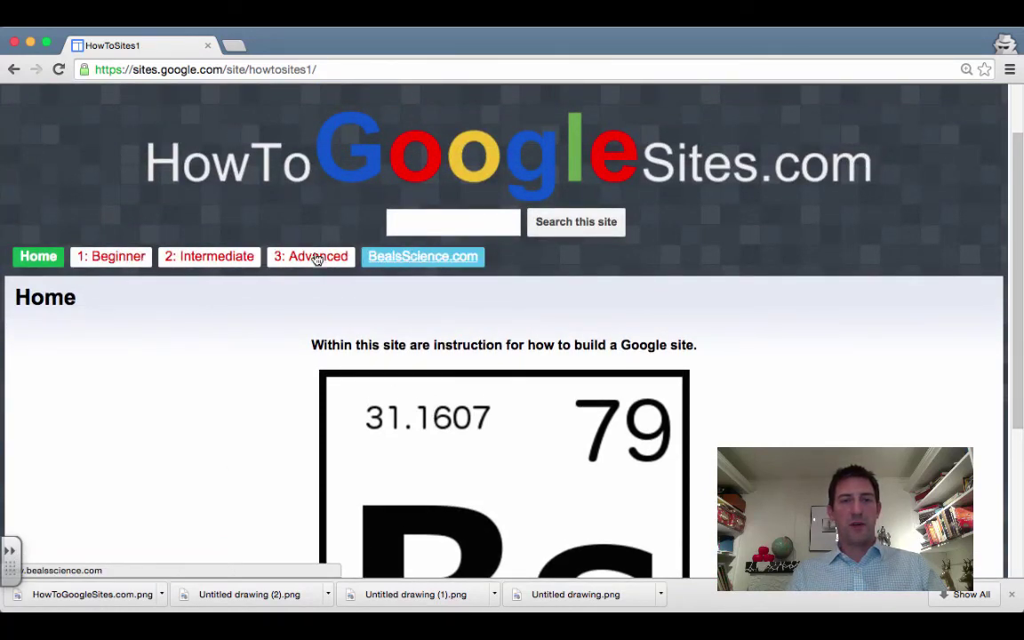